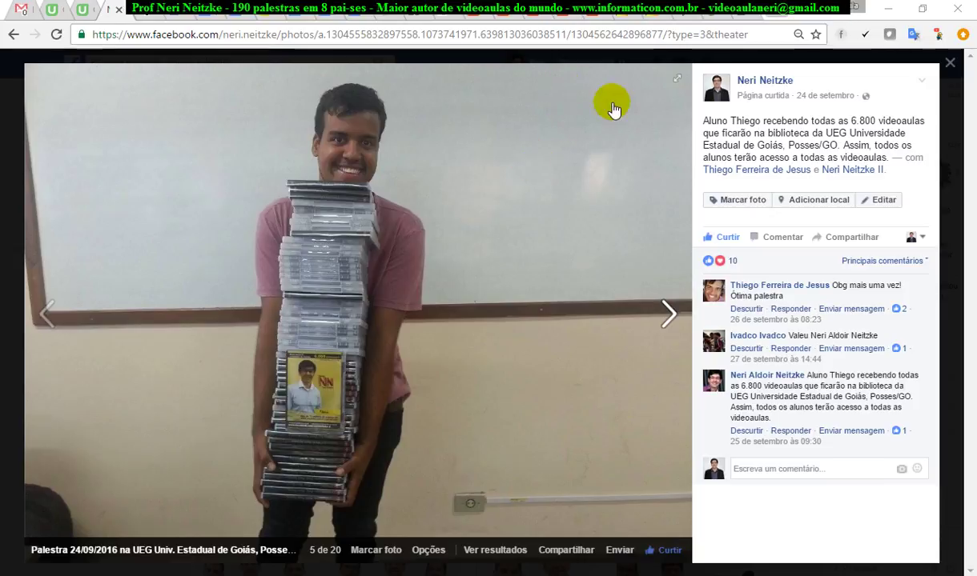
- Clear the browser and server form out of the way and review the eventos table's columns, including FoiEvento and EstaNaPalestra, in Sqliteman
click(888, 8)
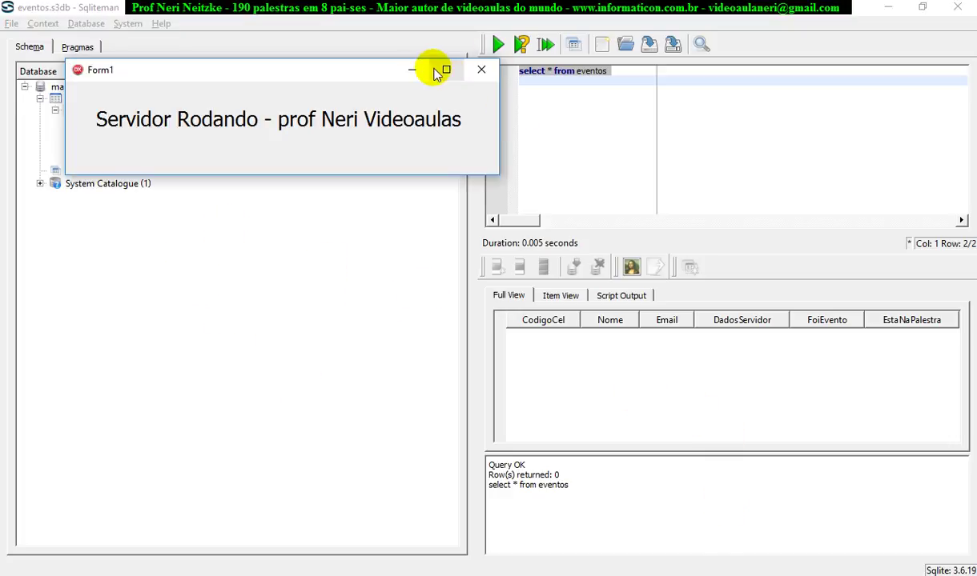
click(412, 69)
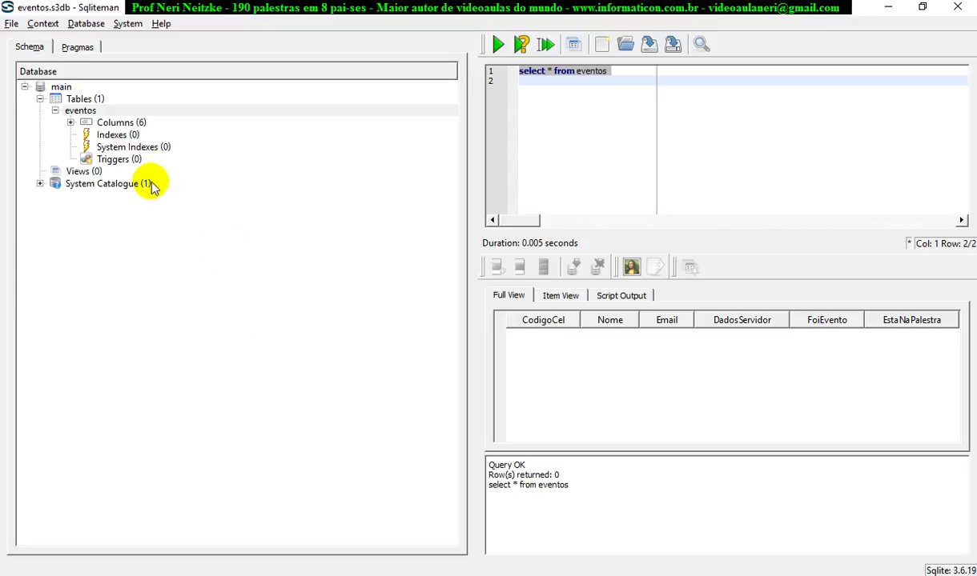
click(117, 126)
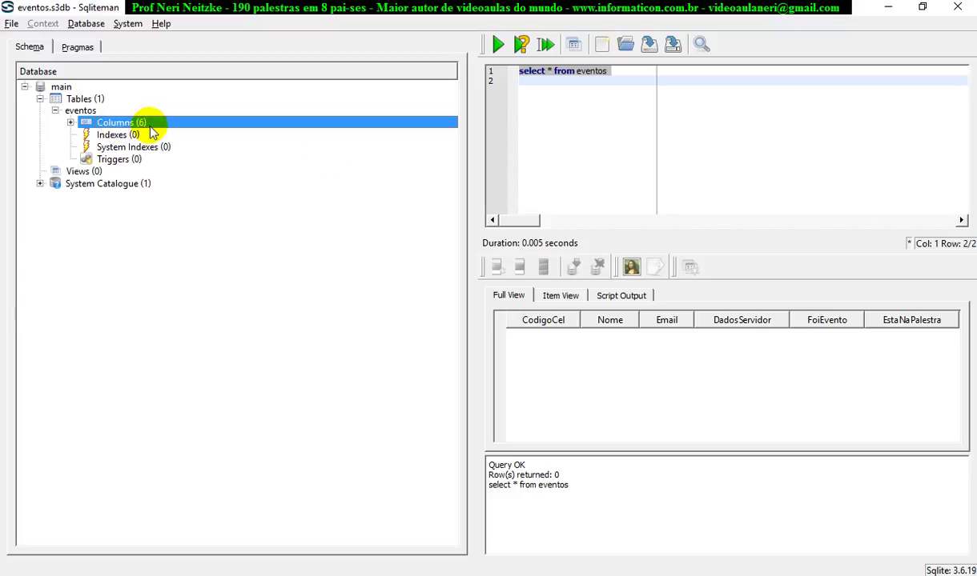
click(629, 367)
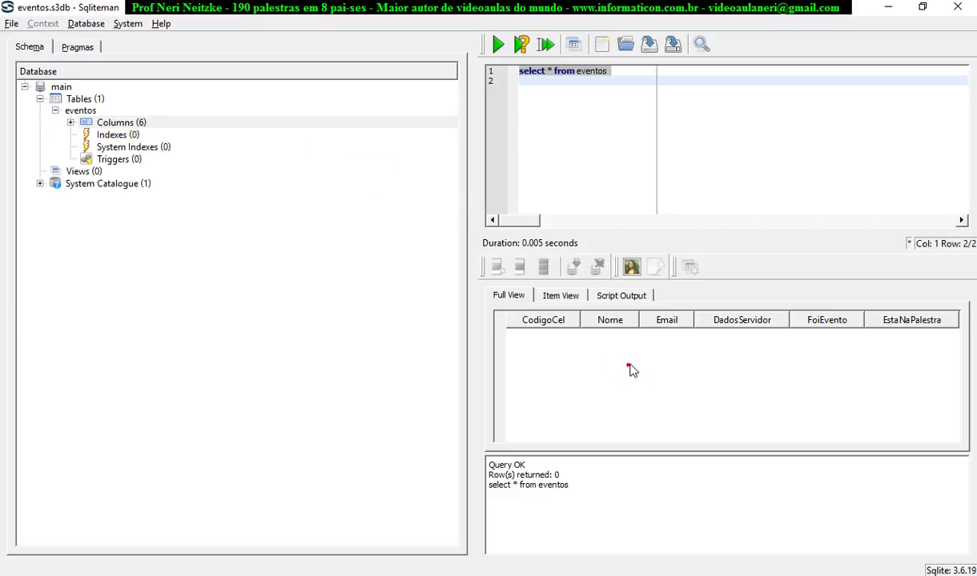
click(904, 322)
click(844, 329)
click(826, 321)
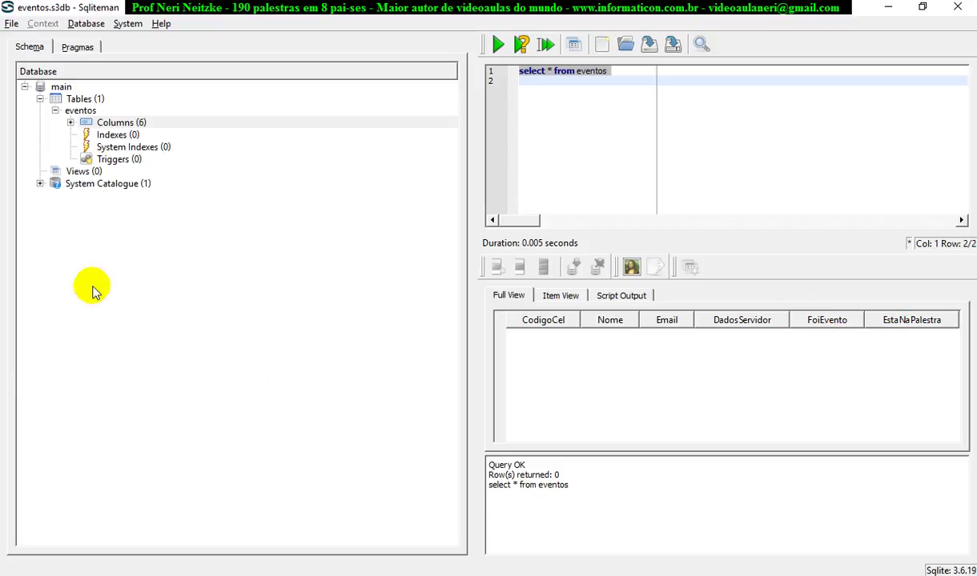
- Switch to the PostgreSQL Edit Data window and narrow the email and evento columns to fit their contents
click(675, 575)
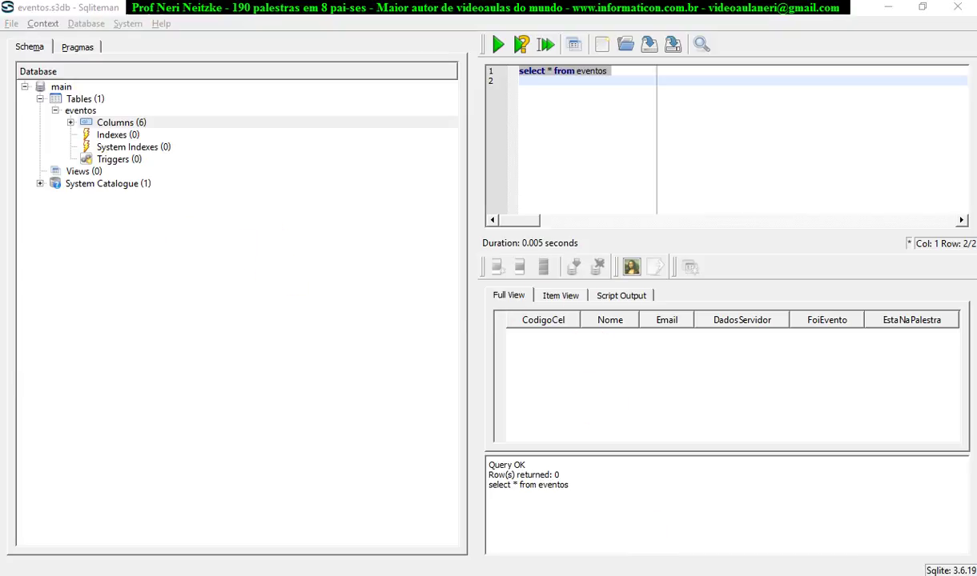
click(705, 532)
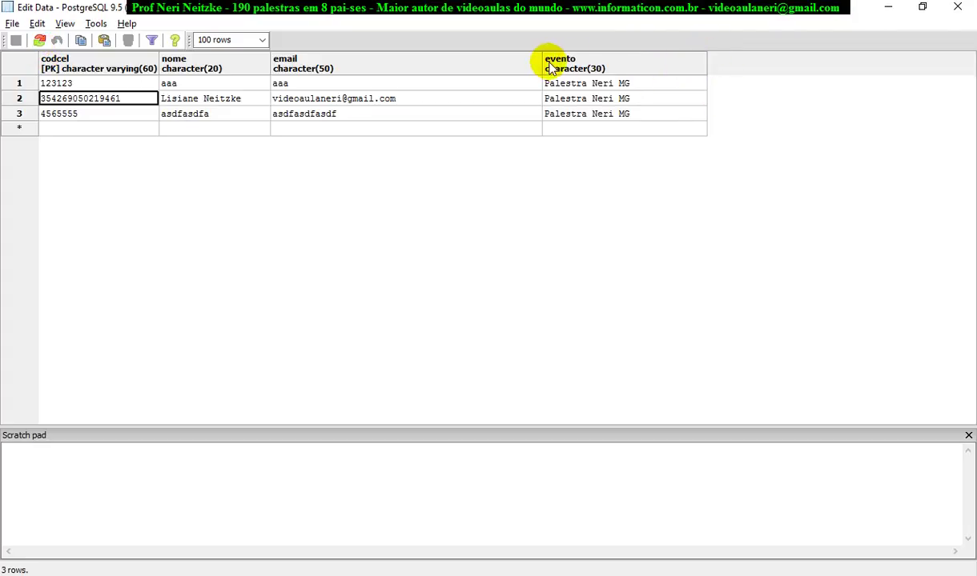
drag(541, 57, 424, 62)
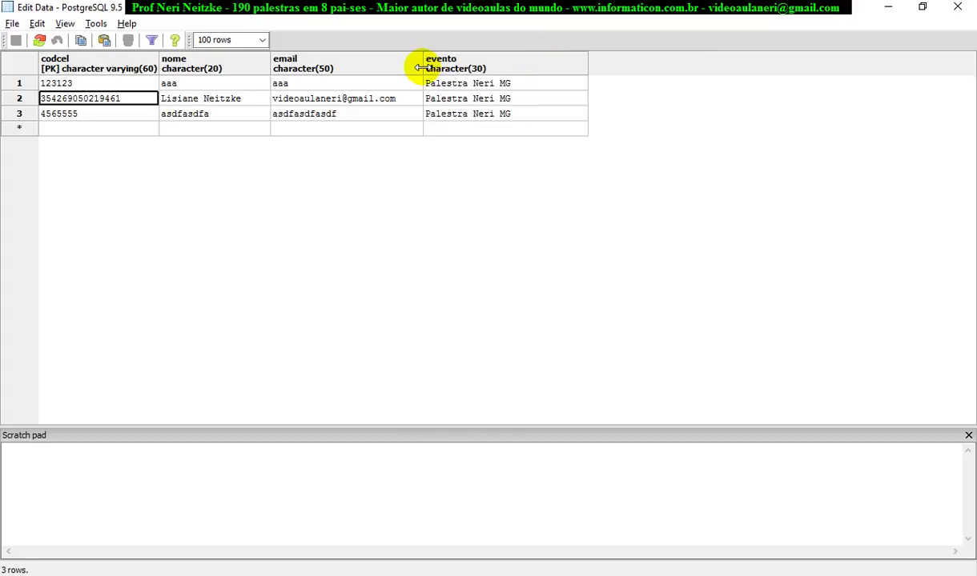
drag(587, 62, 523, 60)
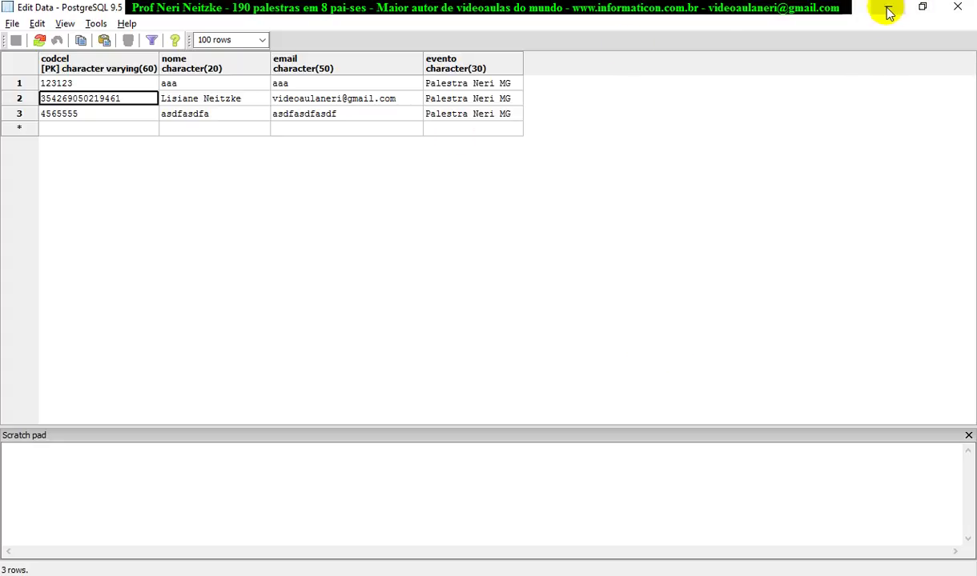
- Close the data grid and start a new column named FoiEvento in the usuarios table in pgAdmin III
click(958, 8)
click(72, 274)
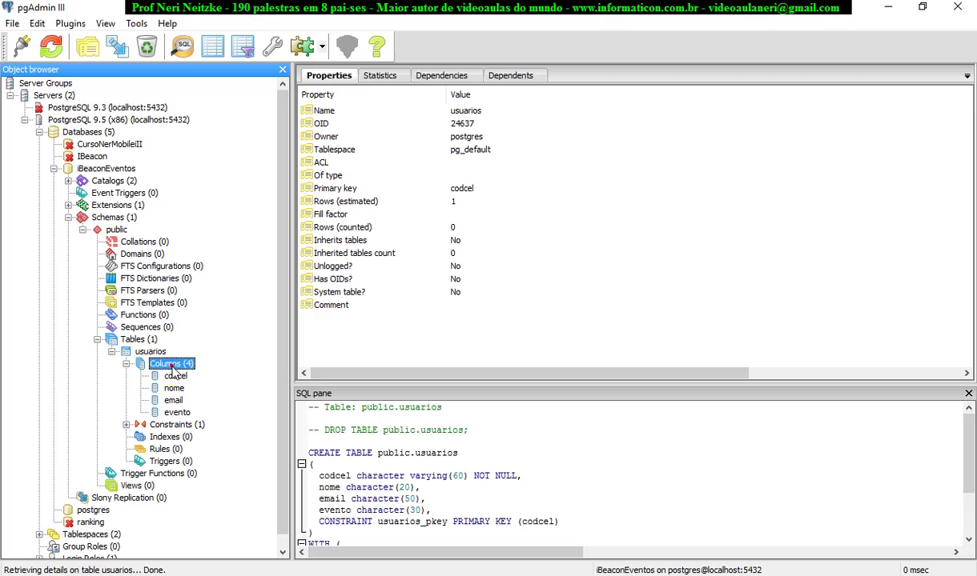
click(171, 364)
right_click(170, 365)
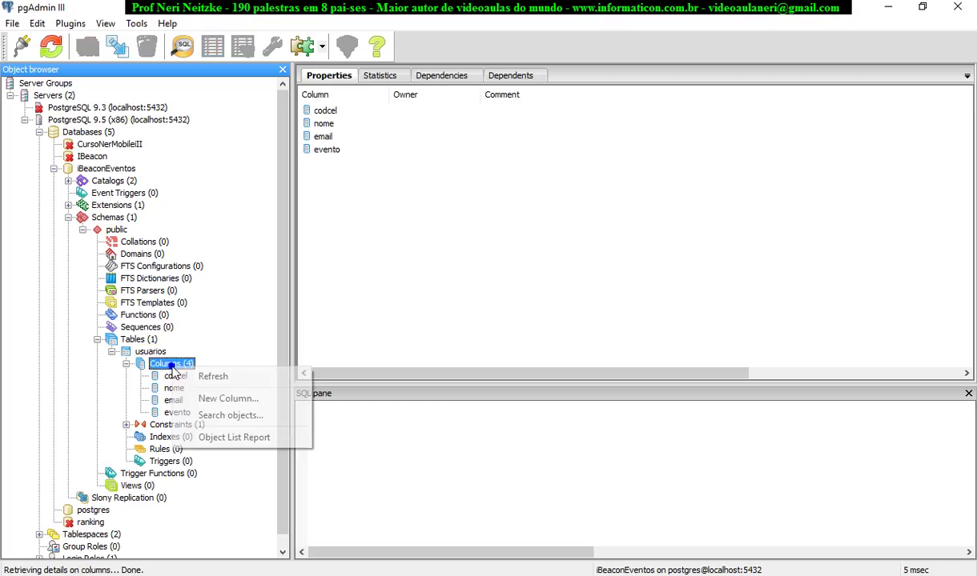
click(253, 400)
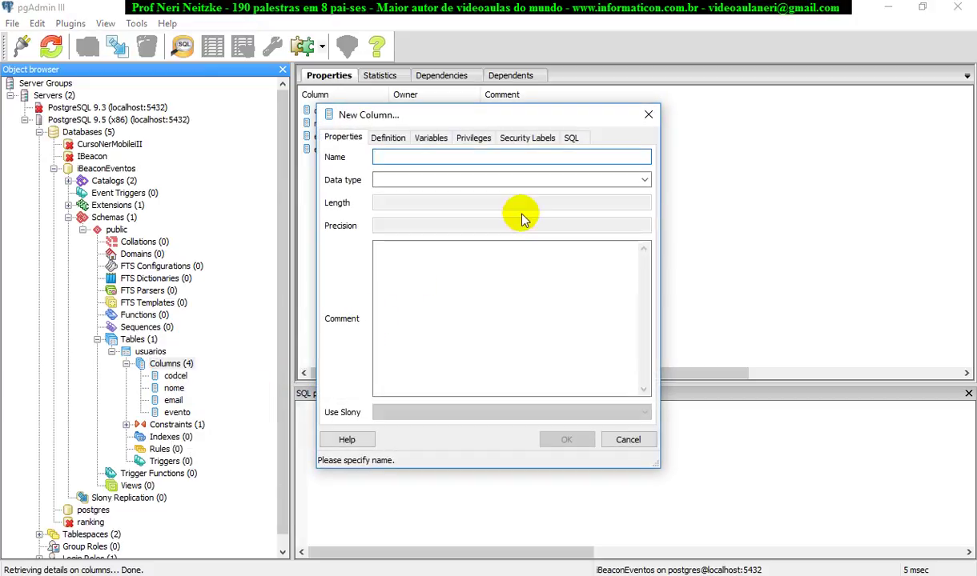
click(592, 573)
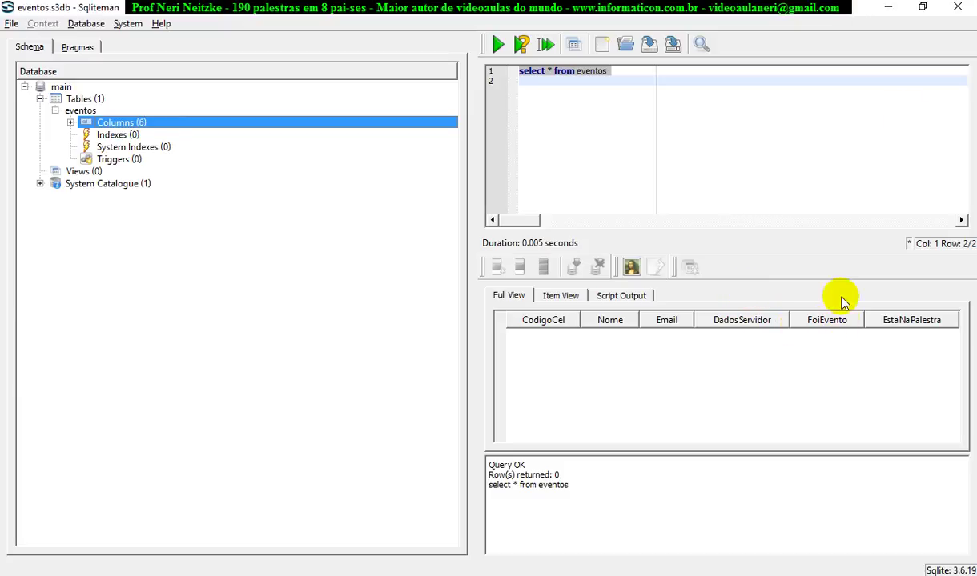
click(887, 7)
text(FoiEvento)
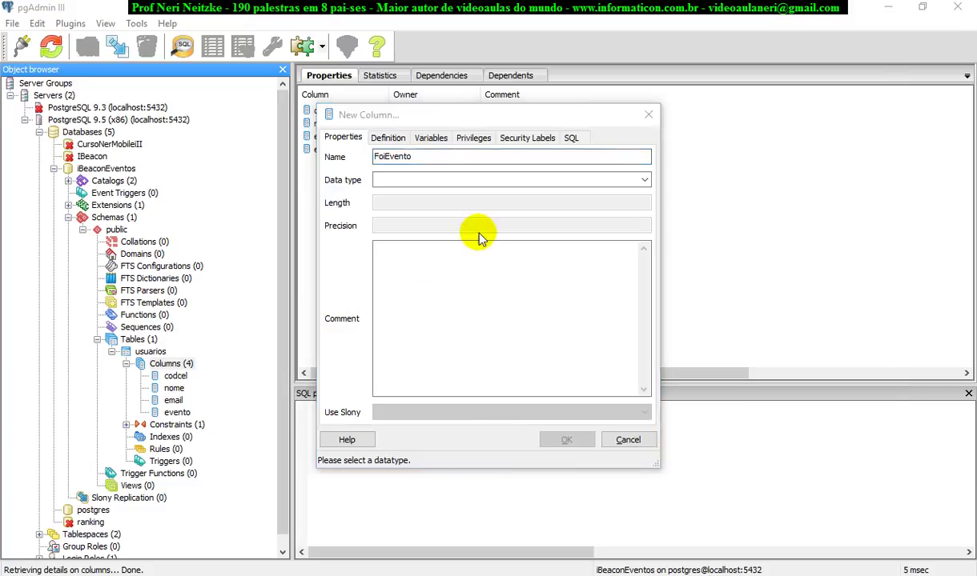
- Switch to Sqliteman and expand the eventos table's columns to check the FoiEvento and EstaNaPalestra fields
key(alt+Tab)
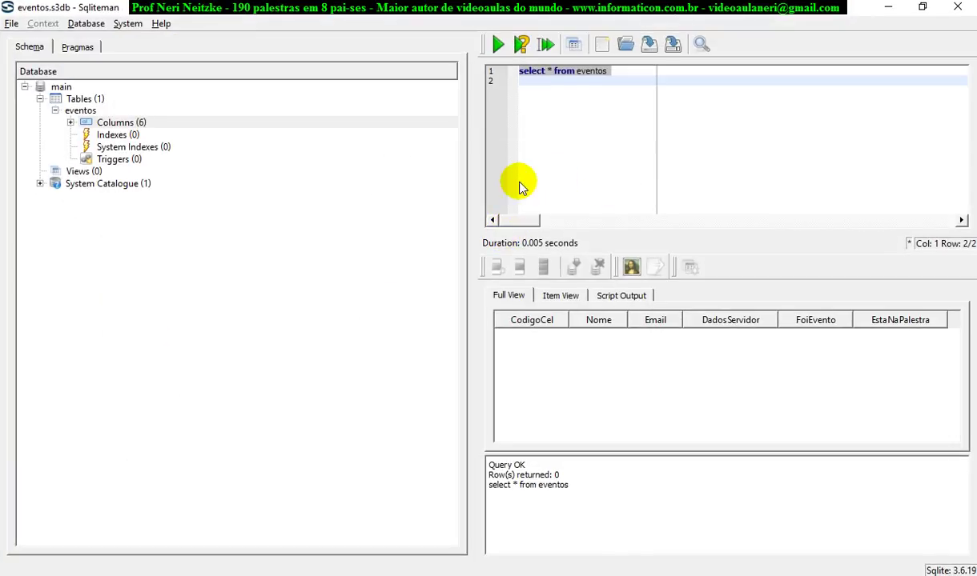
click(70, 122)
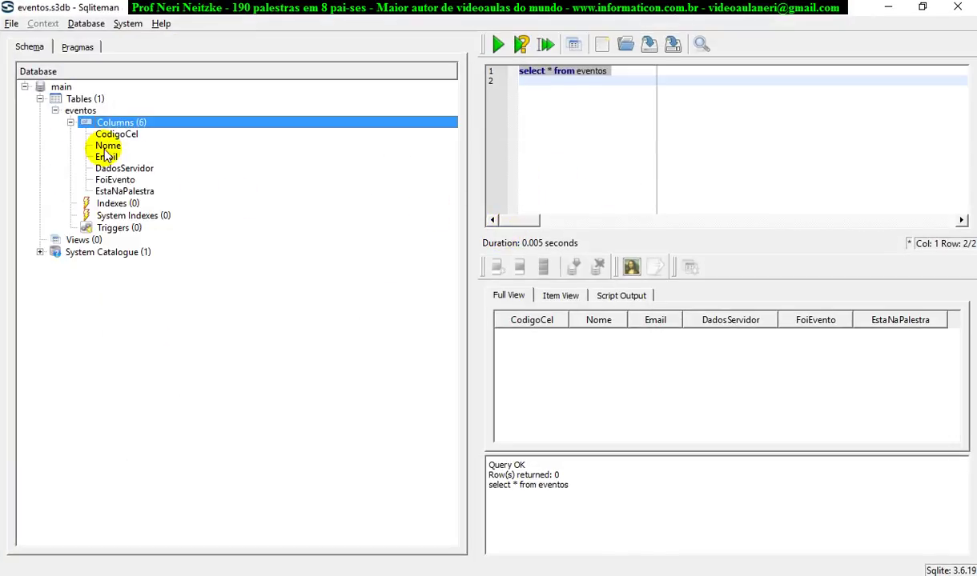
click(127, 181)
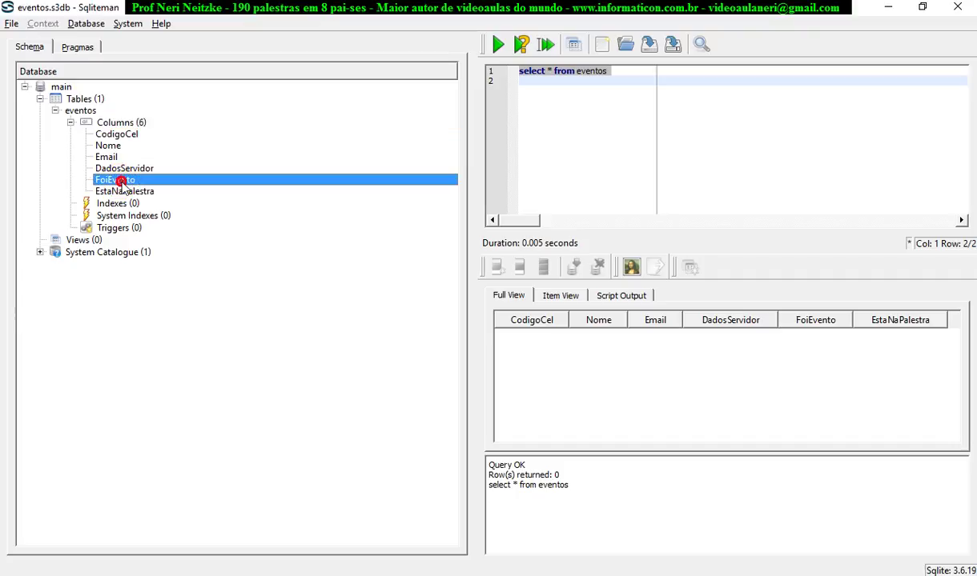
click(125, 191)
click(122, 180)
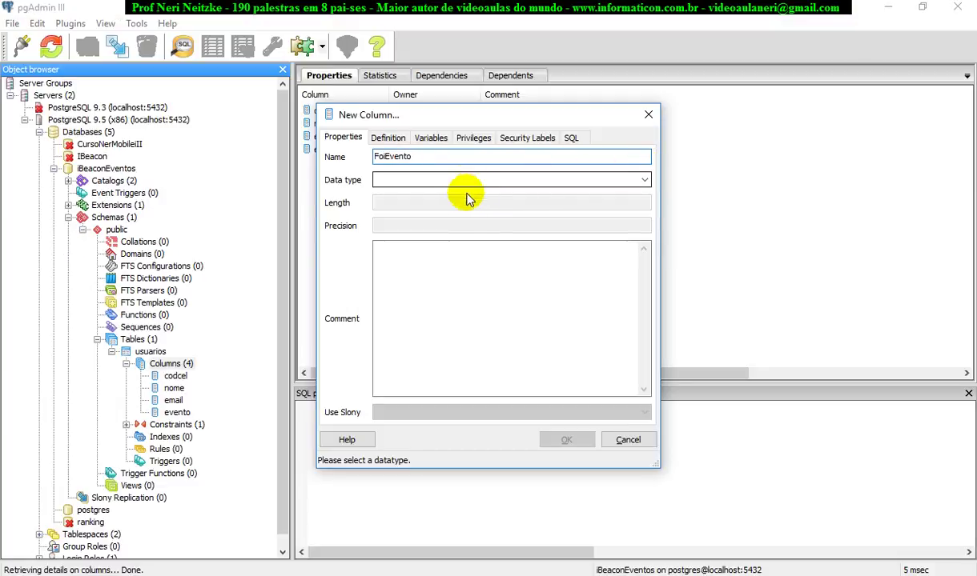
- Set the FoiEvento column's data type to character with length 1 in pgAdmin III and create the column
click(459, 179)
text(character)
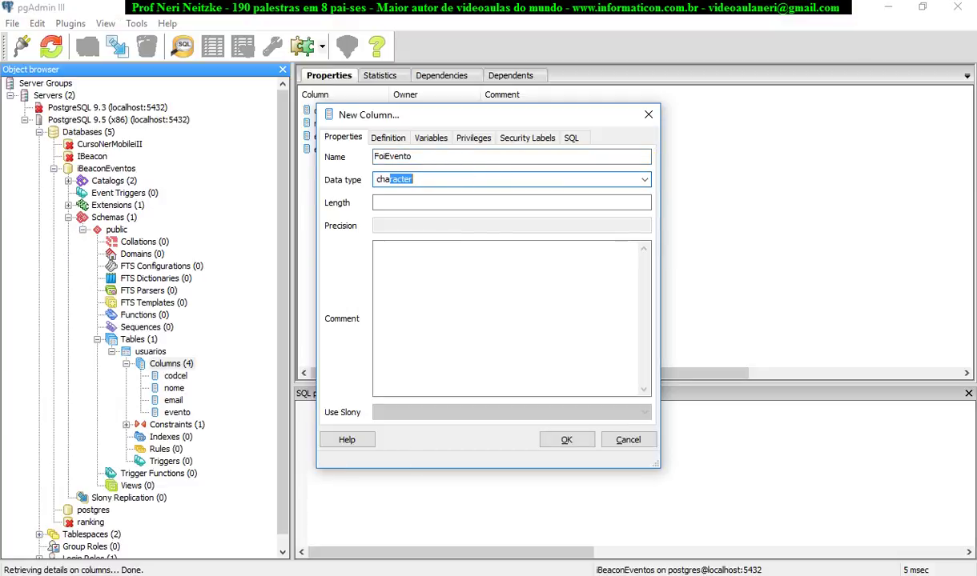
click(644, 180)
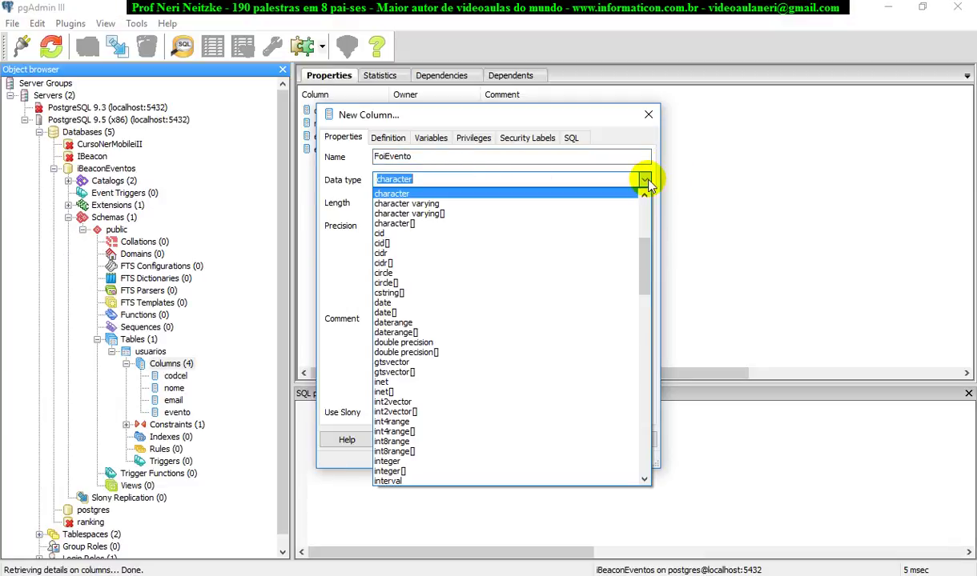
click(432, 194)
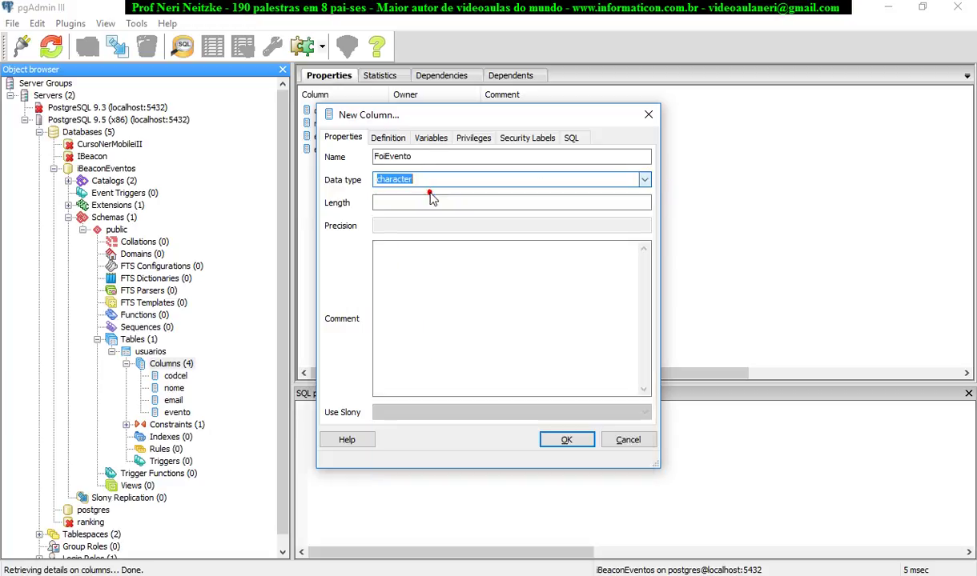
click(423, 205)
text(1)
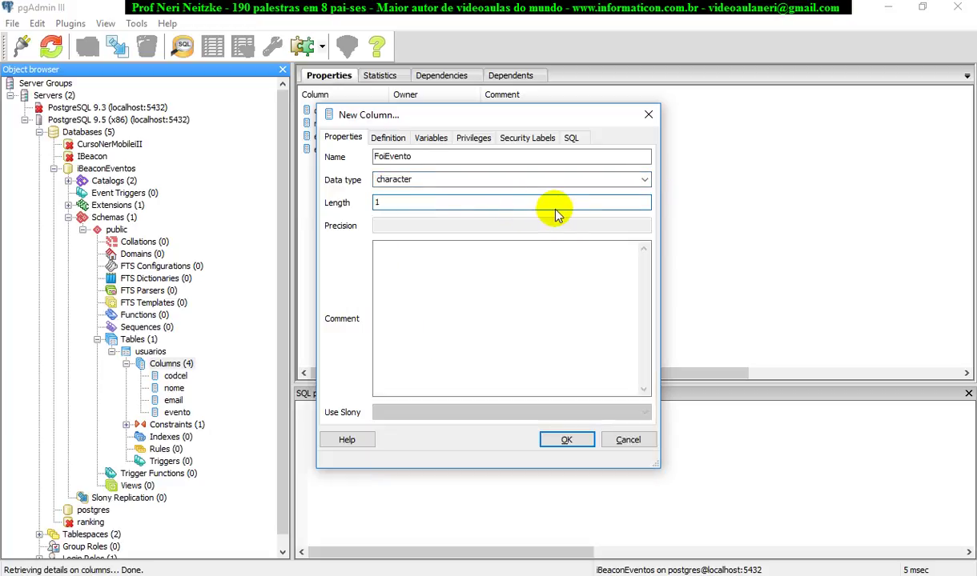
click(568, 440)
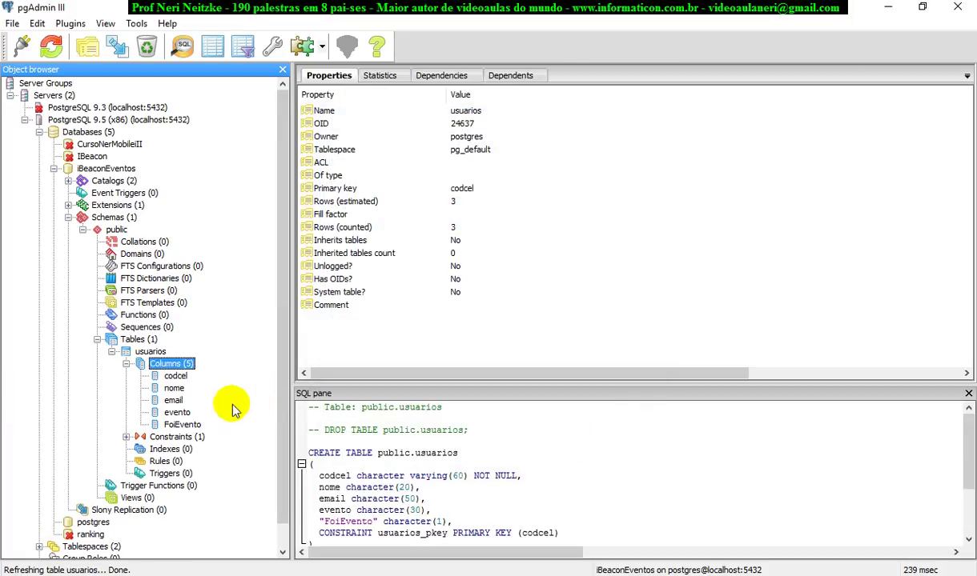
right_click(171, 364)
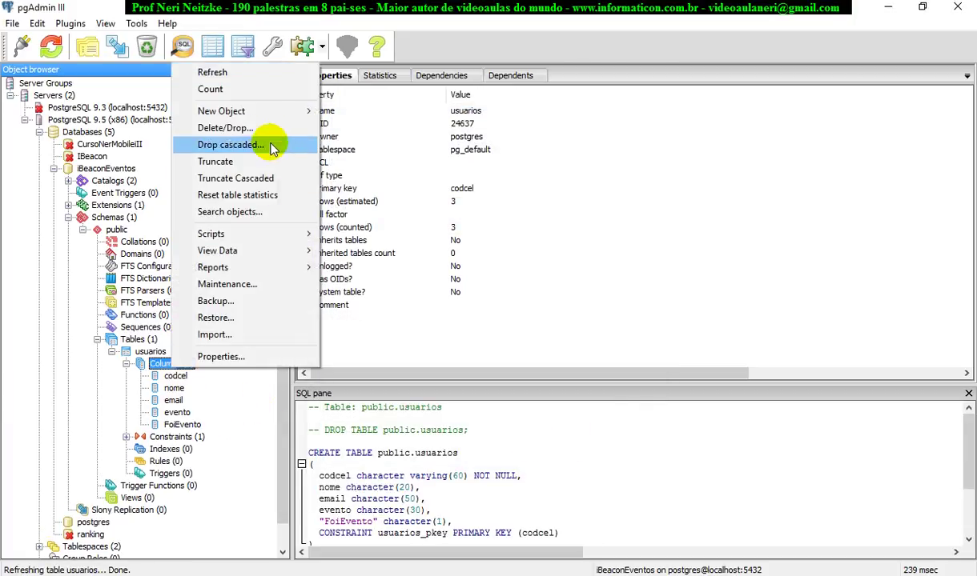
click(144, 352)
right_click(145, 351)
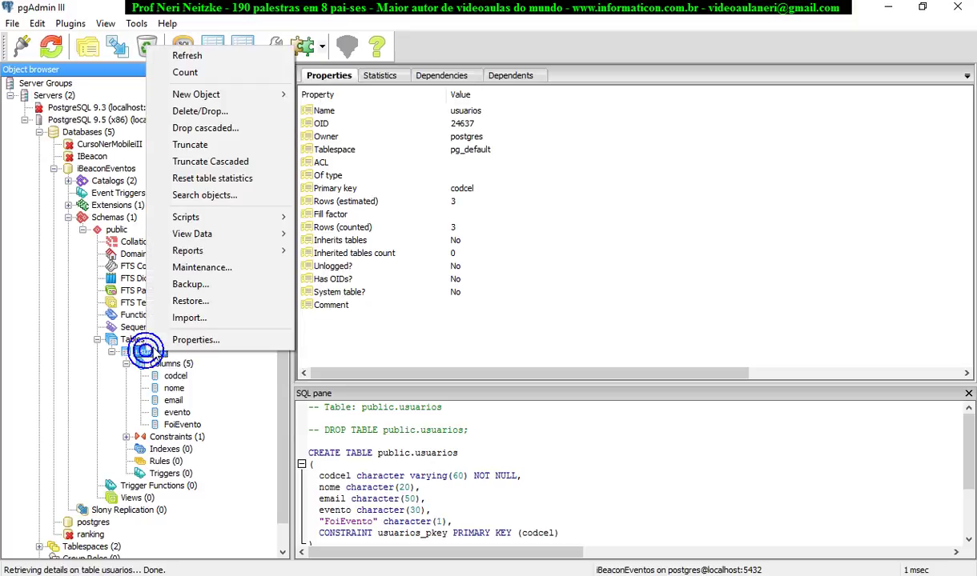
mouse_move(282, 235)
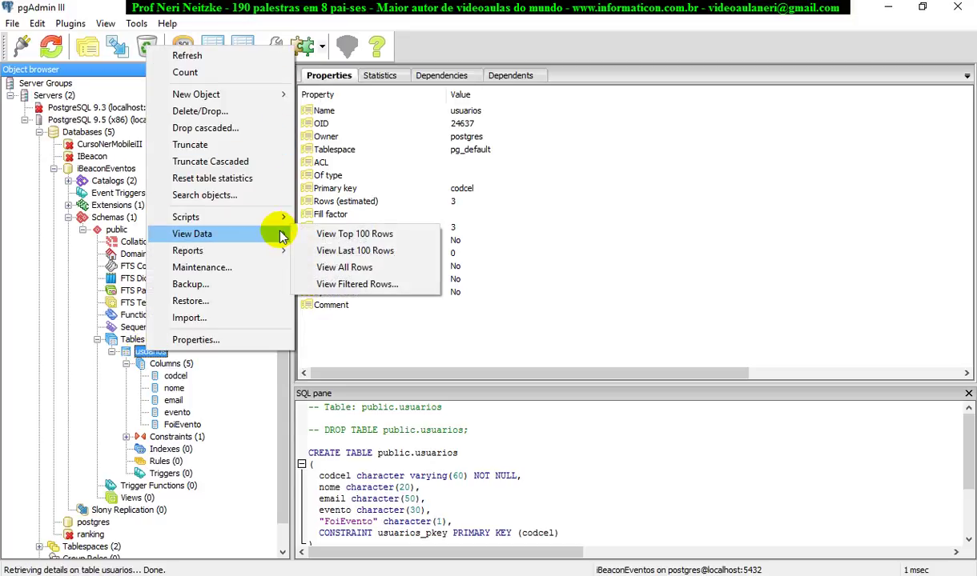
- Add a column named EstaNaPalestra to the usuarios table with data type character and length 1
click(182, 367)
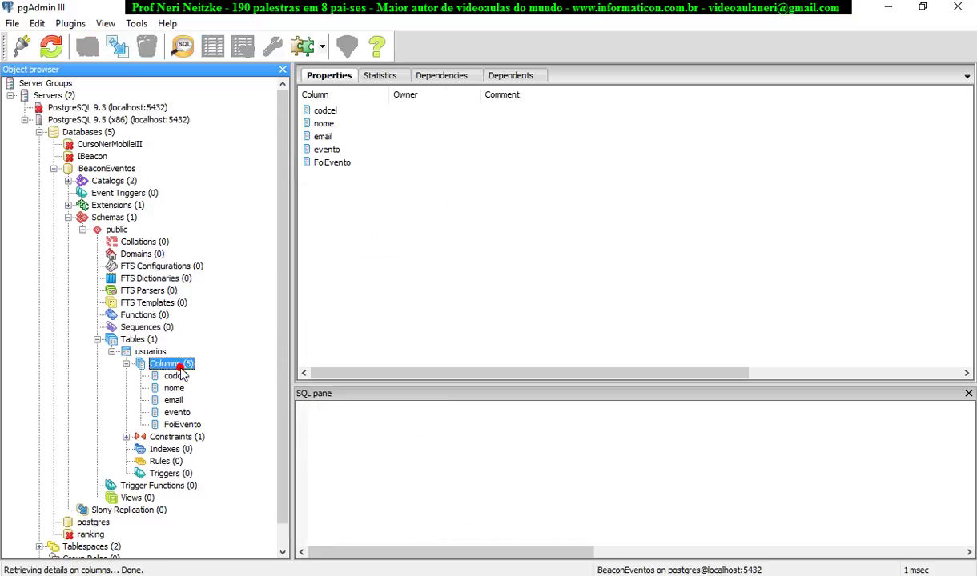
right_click(186, 369)
click(235, 400)
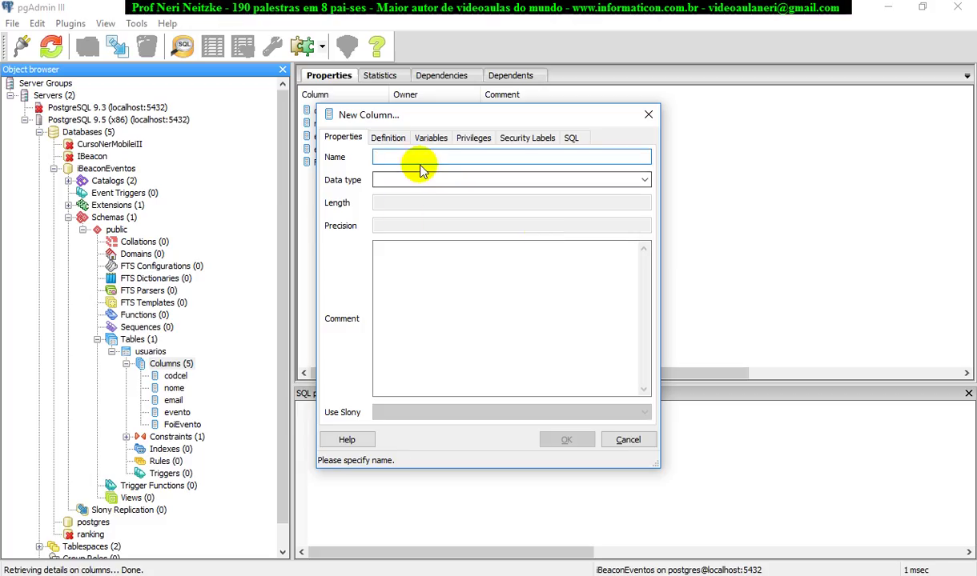
click(414, 158)
text(EstaNaPalestra)
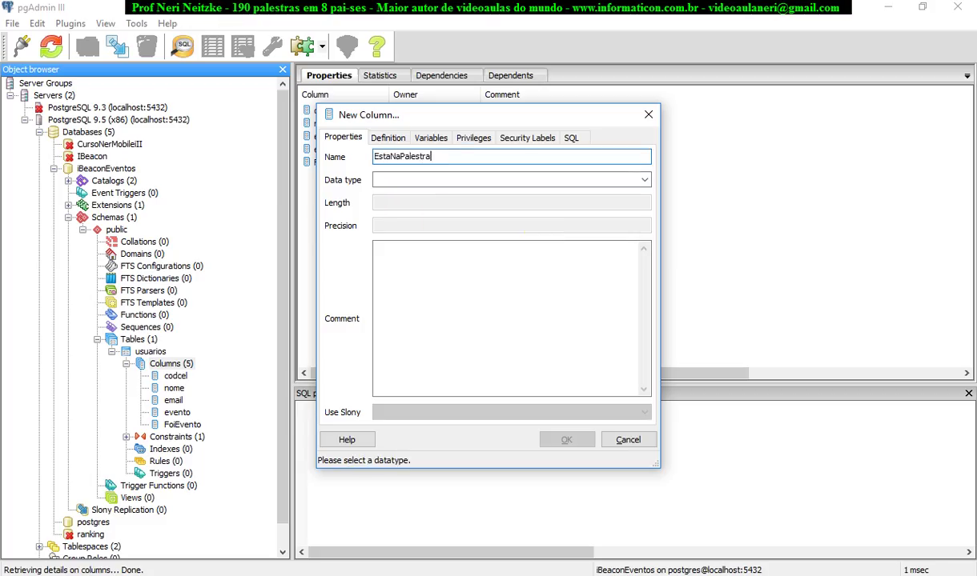
key(Tab)
text(c)
key(Tab)
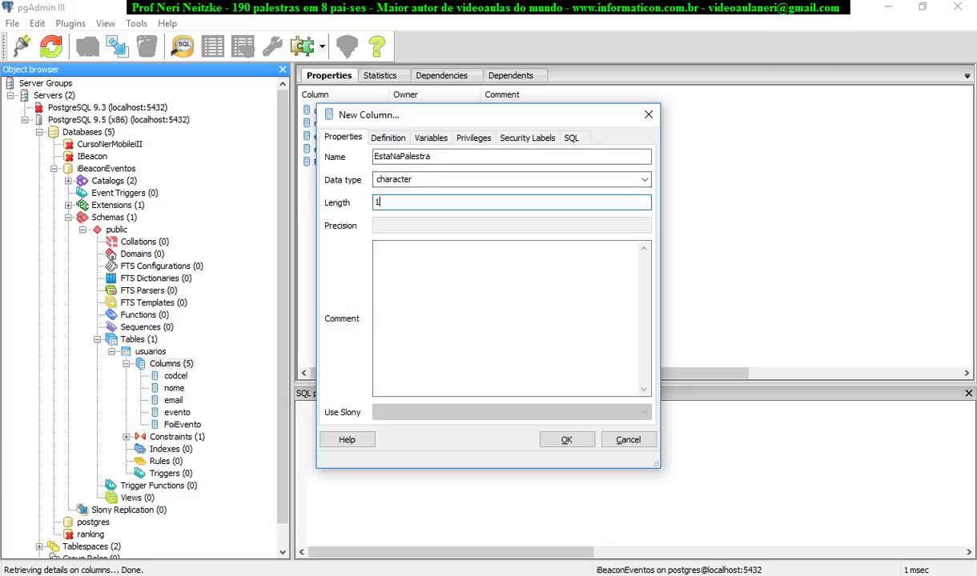
click(460, 179)
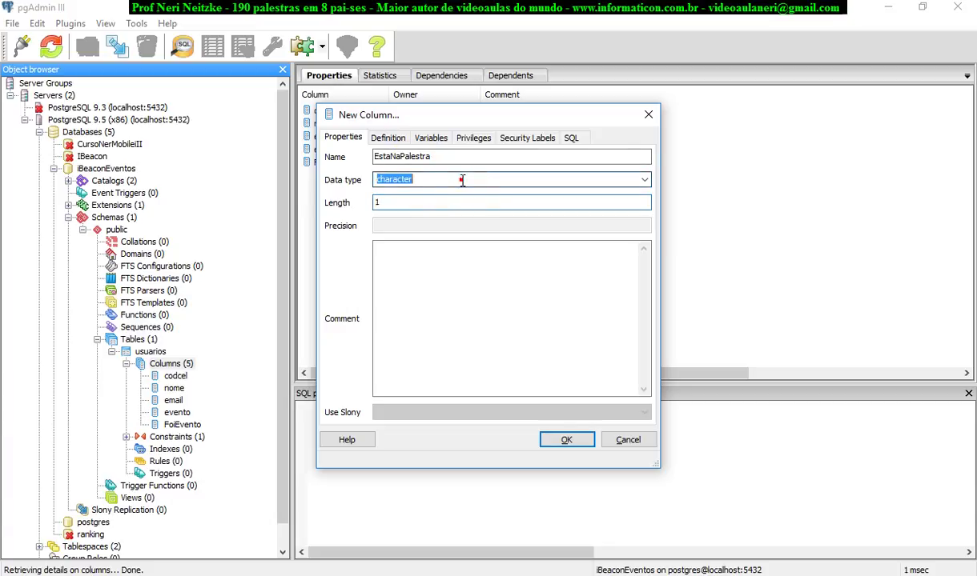
click(566, 439)
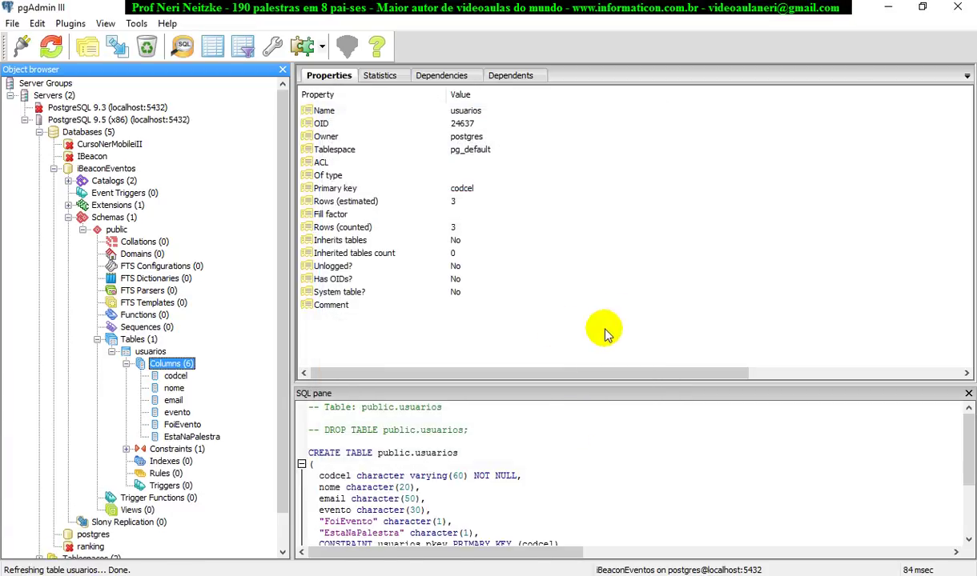
- View the top 100 rows of the usuarios table and narrow the email and evento columns to check the FoiEvento and EstaNaPalestra fields
right_click(187, 364)
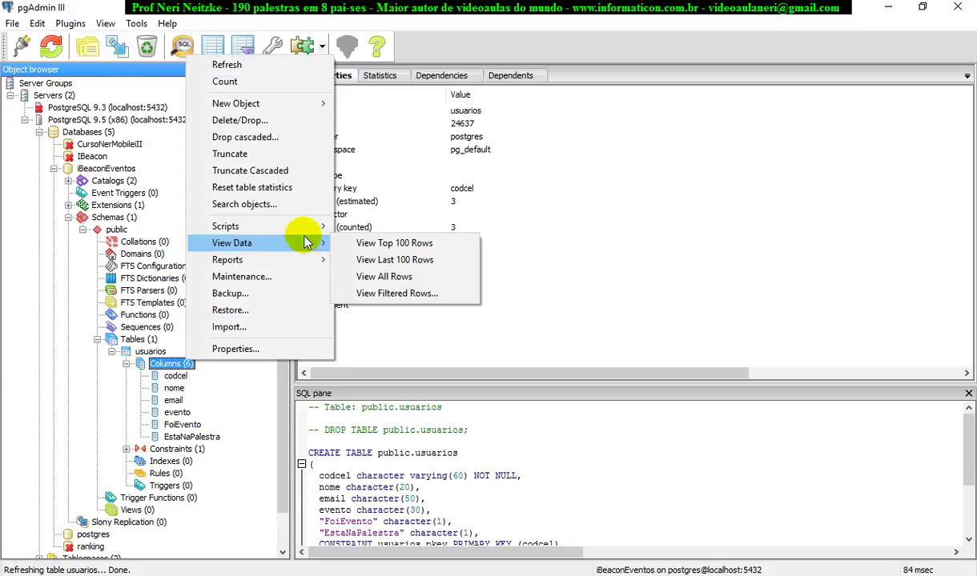
mouse_move(320, 247)
click(373, 243)
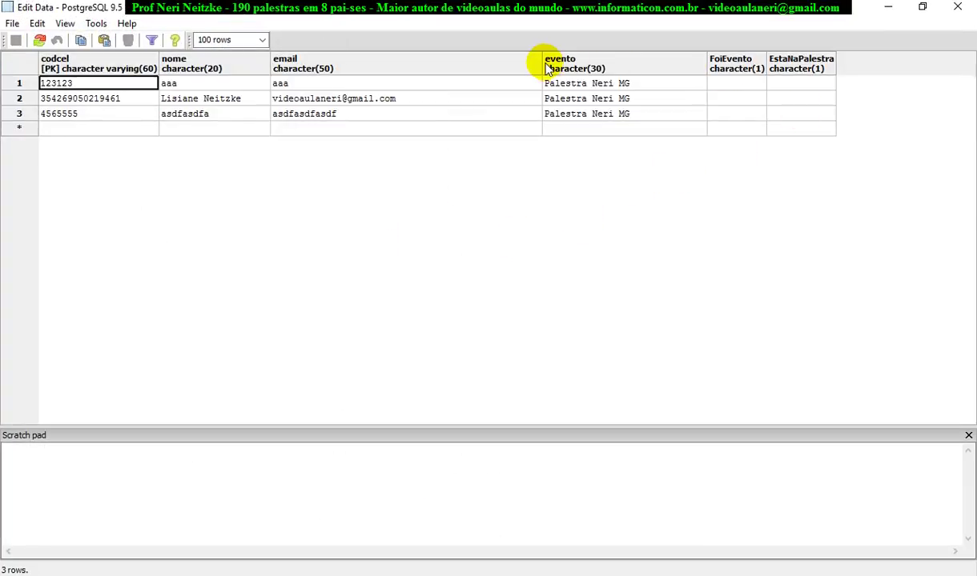
drag(542, 63, 439, 65)
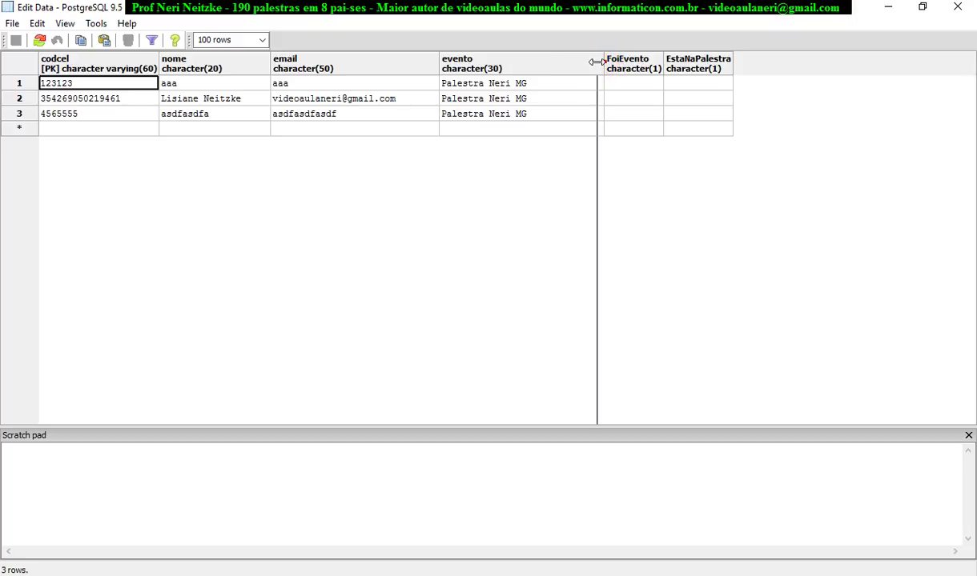
drag(603, 64, 551, 64)
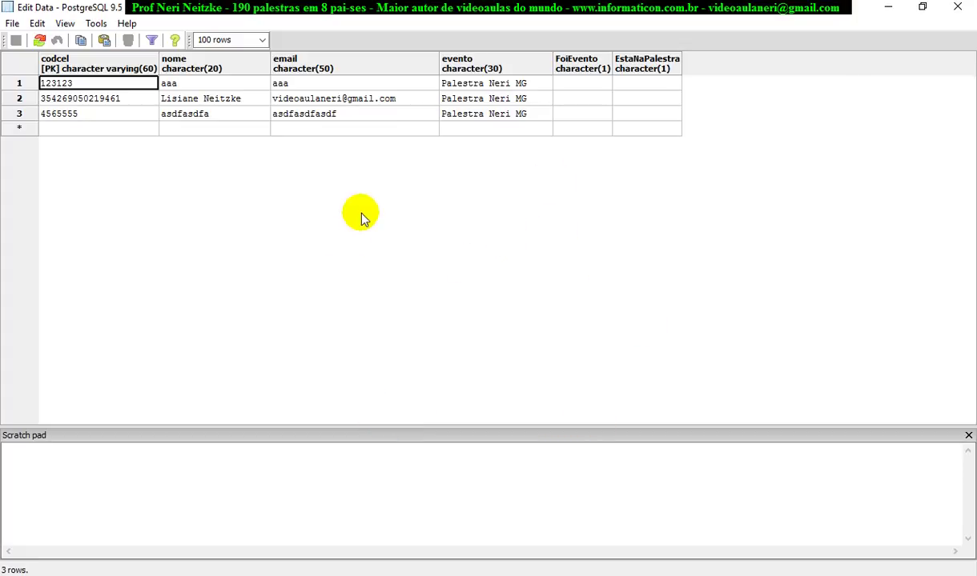
click(596, 84)
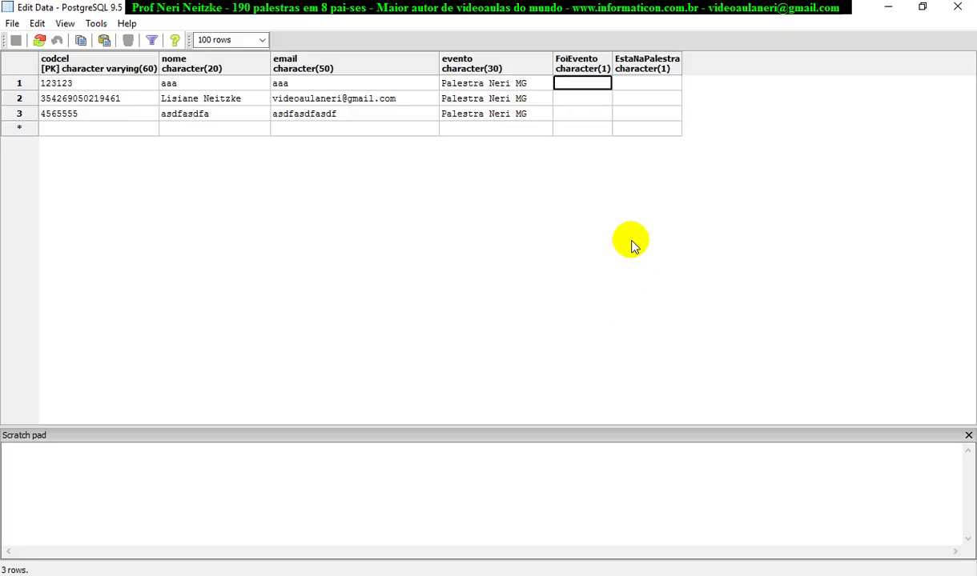
- Switch to RAD Studio and rearrange the Beacon1, SQLConnection1, DSProviderConnection1 and ClientDataSetUsuarios components on the UImeiNomeUsuario form
key(alt+Tab)
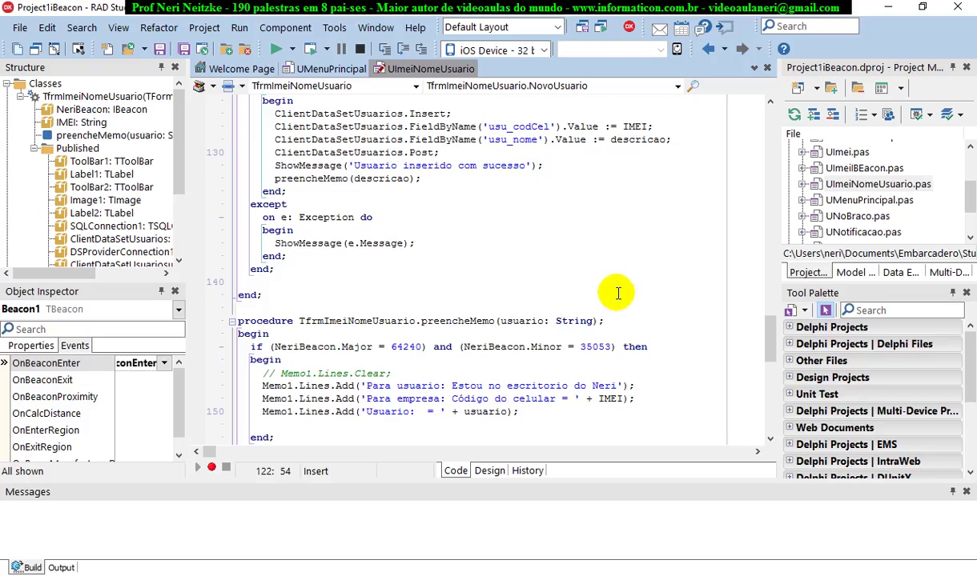
key(F12)
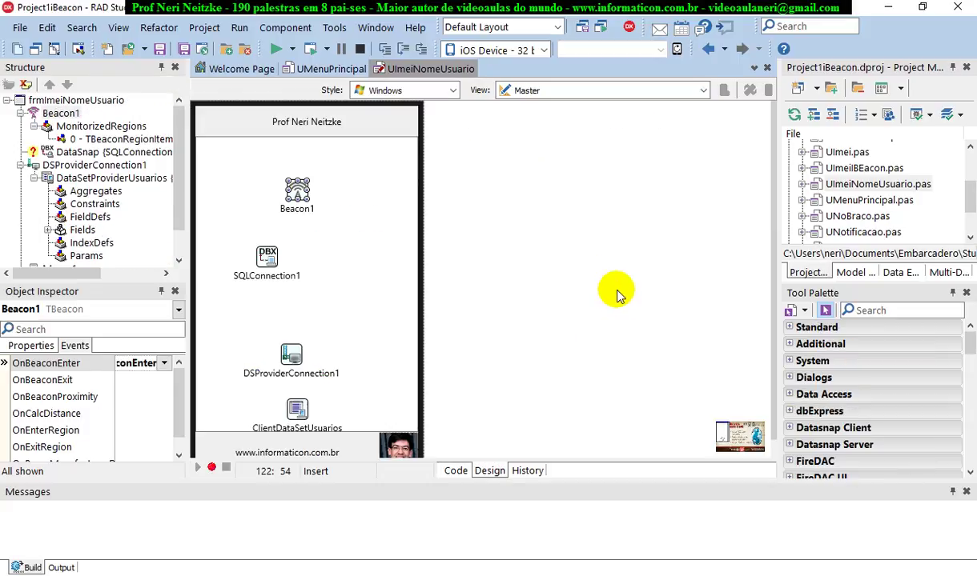
click(377, 291)
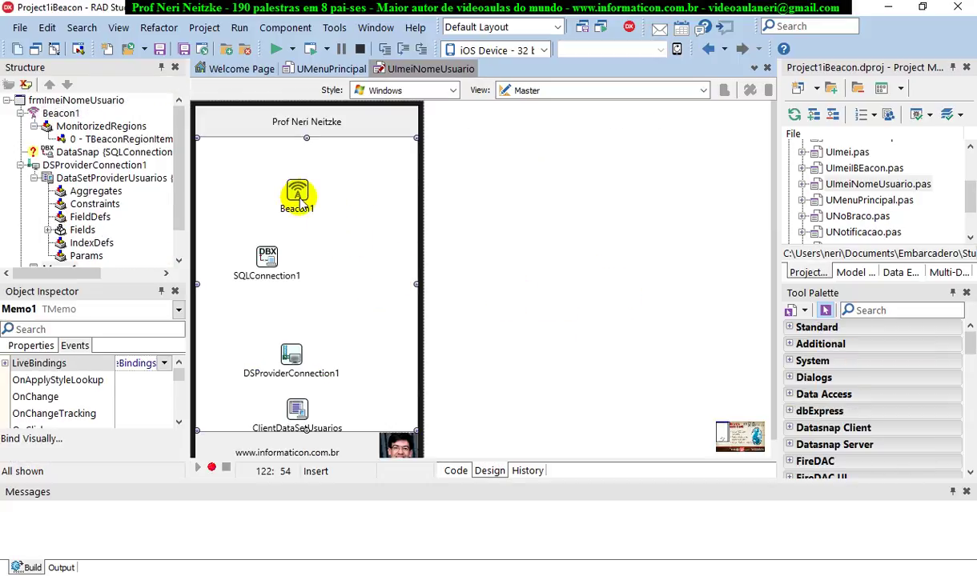
drag(295, 198, 257, 185)
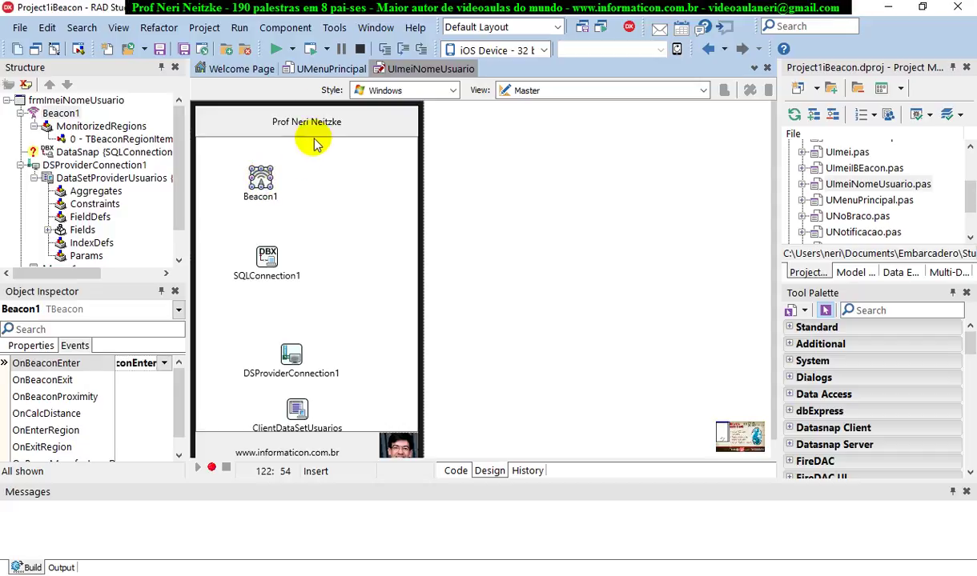
click(330, 69)
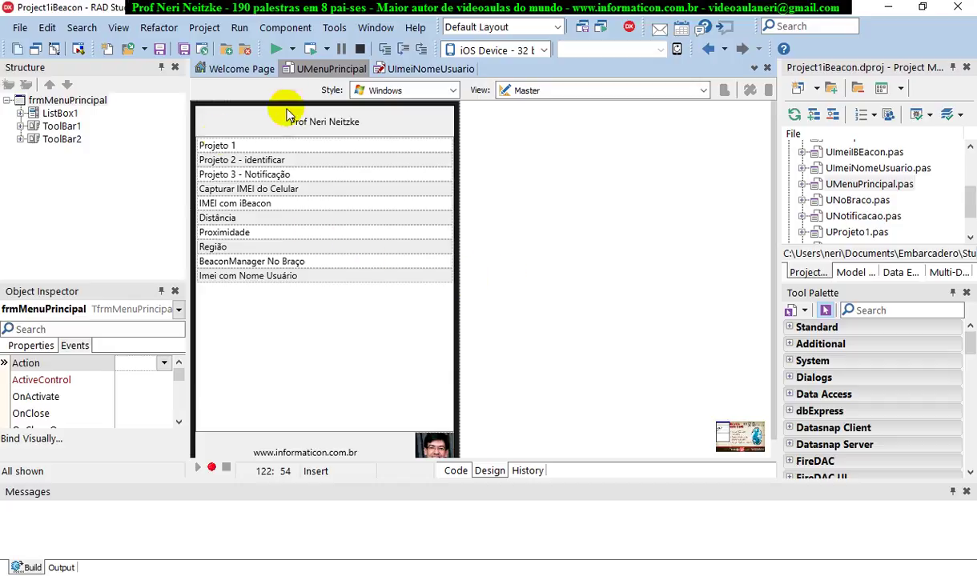
click(411, 70)
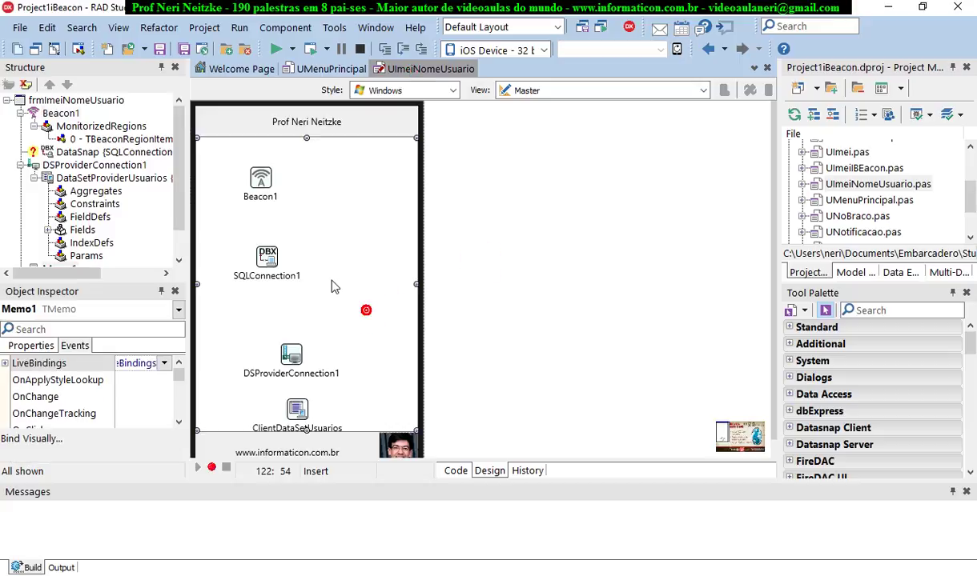
drag(267, 255, 255, 255)
drag(289, 347, 242, 307)
drag(298, 410, 339, 295)
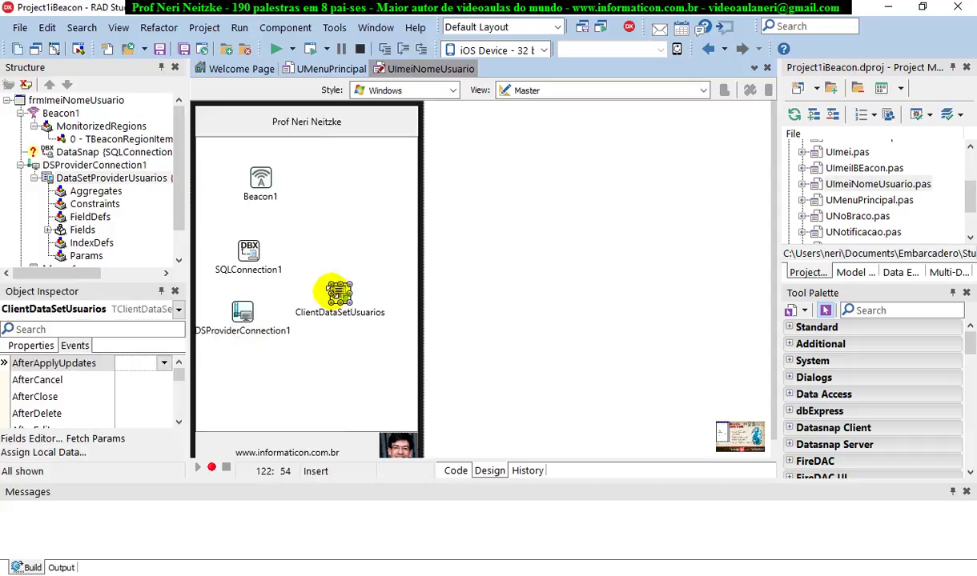
- Open Beacon1's OnBeaconEnter handler and examine the usu_codCel lookup and the preencheMemo call
click(261, 182)
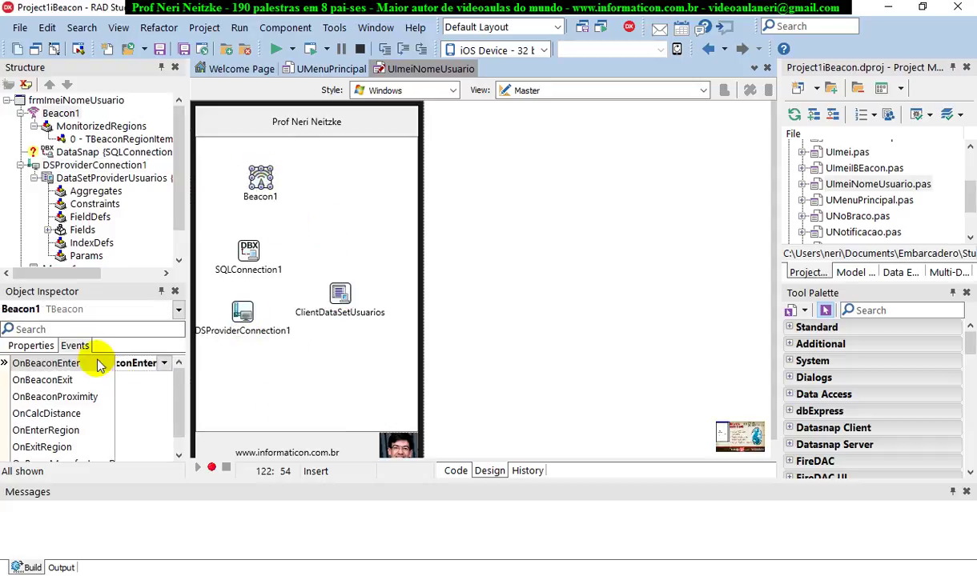
double_click(135, 366)
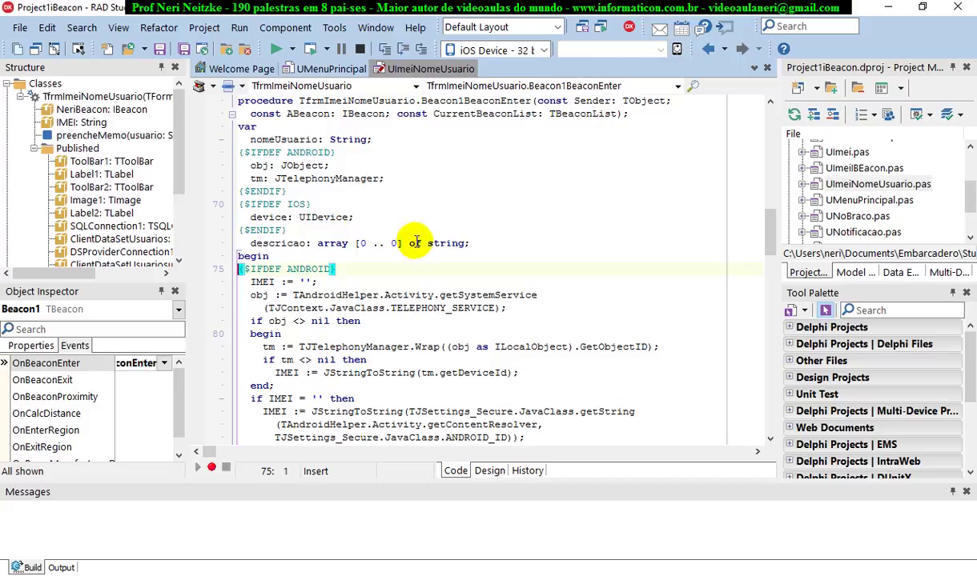
scroll(425, 246, down, 4)
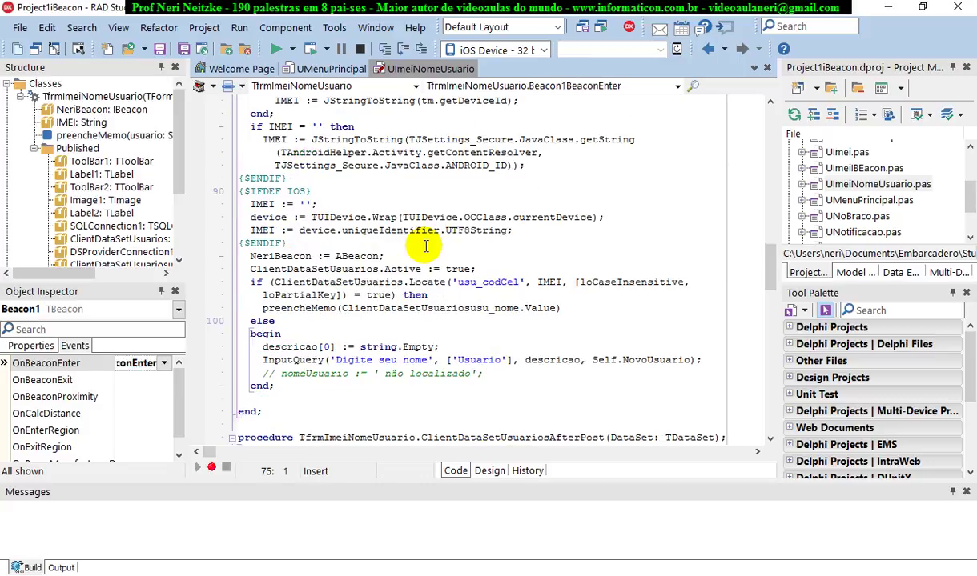
click(256, 282)
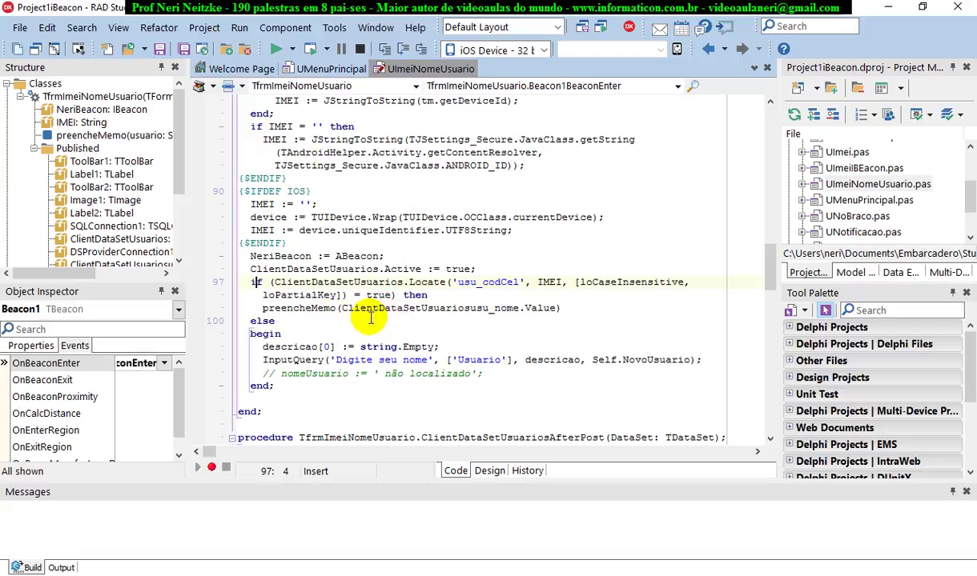
drag(262, 309, 600, 316)
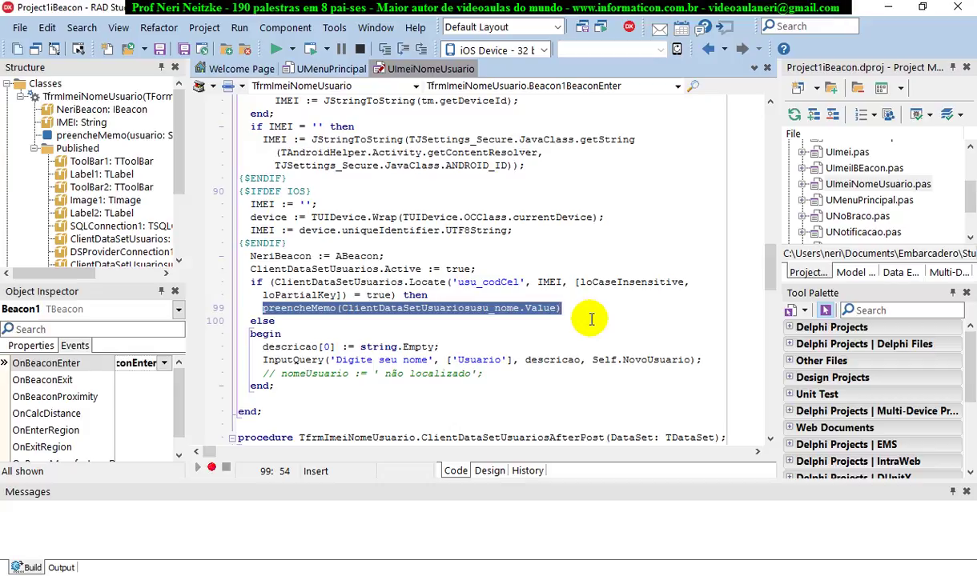
- Review the eventos columns in Sqliteman and the usuarios rows in pgAdmin III, and return to the RAD Studio code
key(alt+Tab)
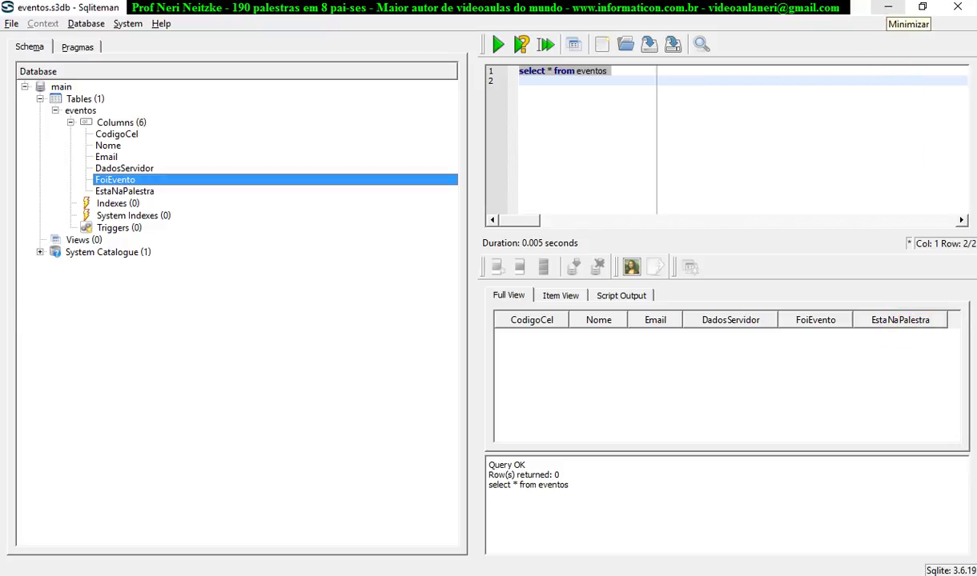
click(673, 575)
click(730, 520)
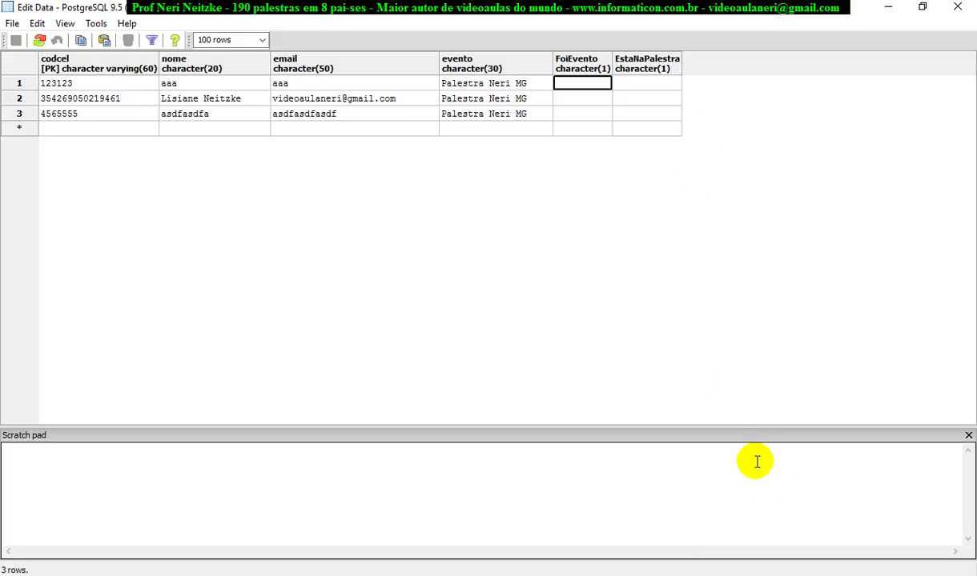
key(alt+Tab)
click(602, 319)
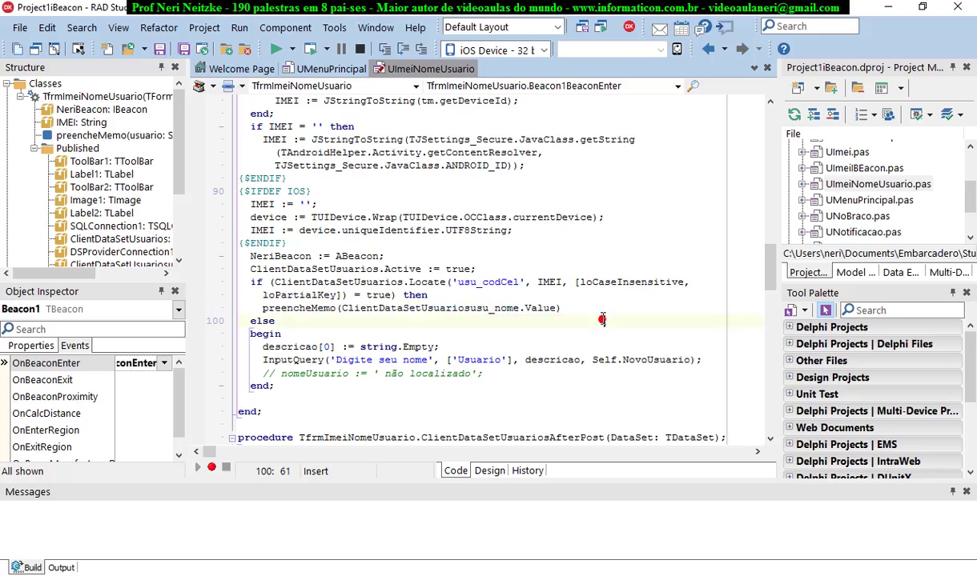
- Open the recent project group GroupiBeaconEventos.groupproj without saving the changes to Project1iBeacon
click(228, 69)
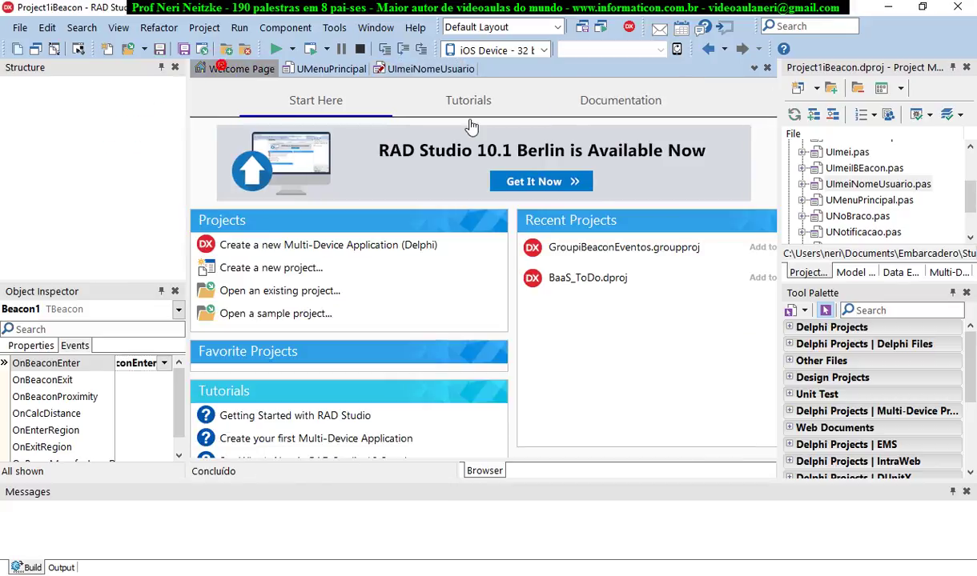
click(602, 249)
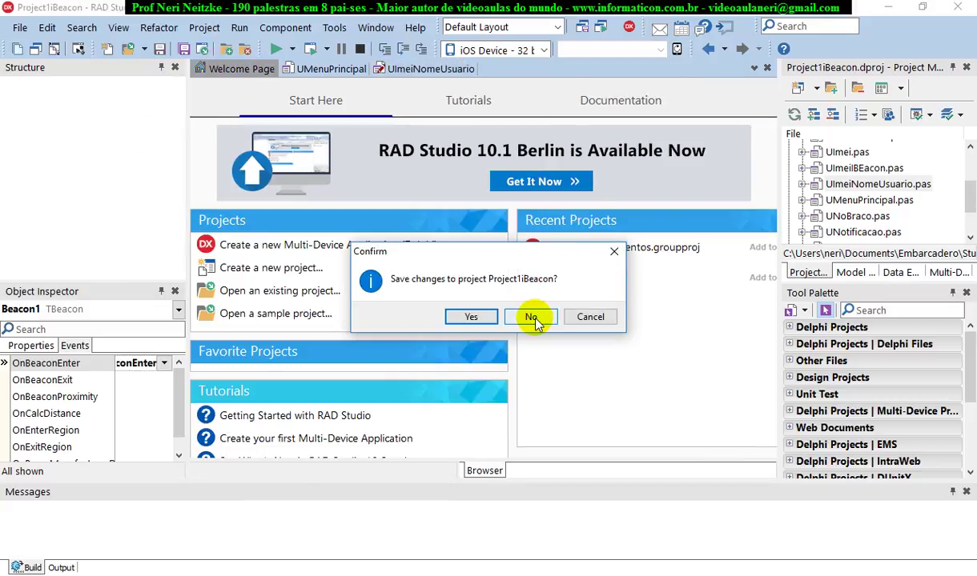
click(534, 318)
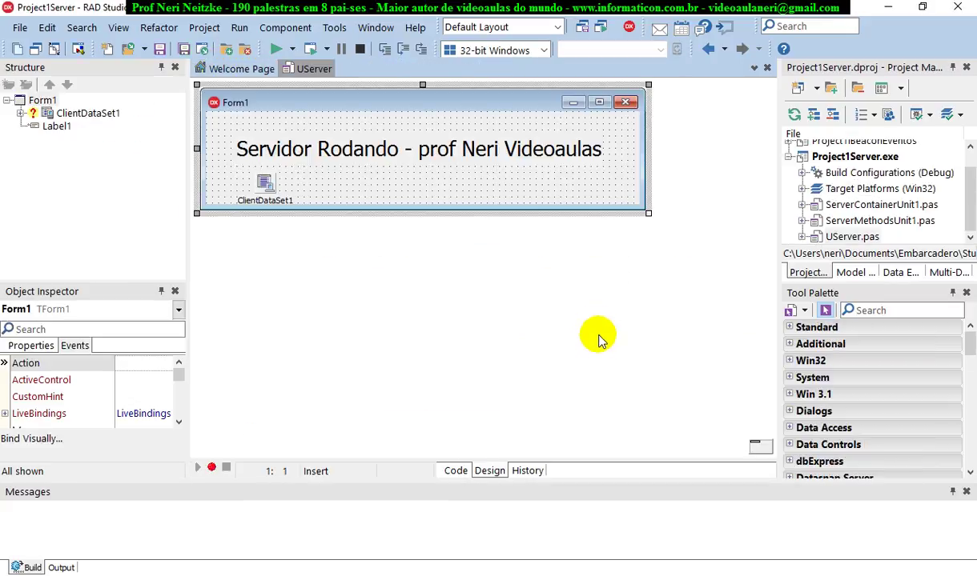
- Activate the Project1iBeaconEventos project and open its UMenuPrincipal.pas form
drag(967, 182, 968, 164)
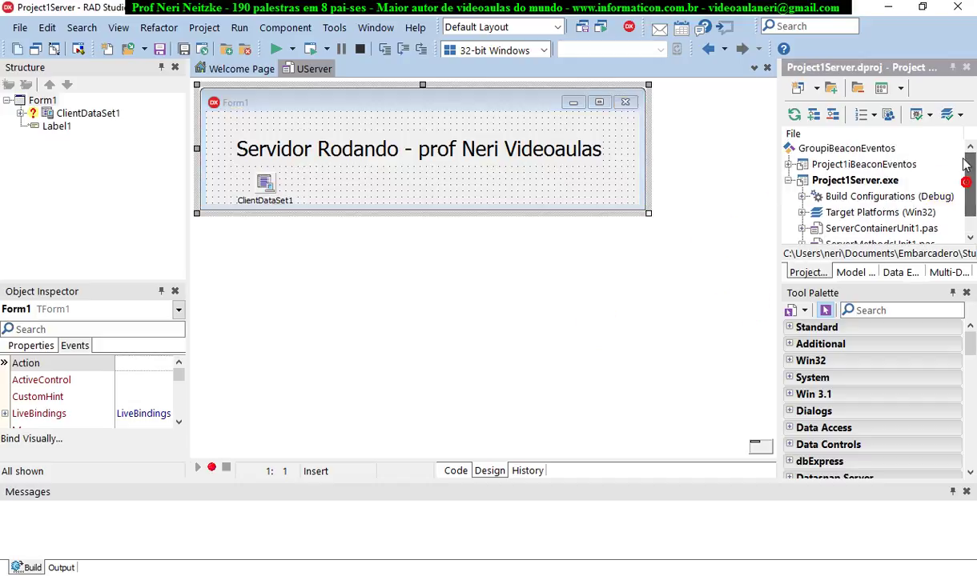
click(789, 180)
double_click(808, 165)
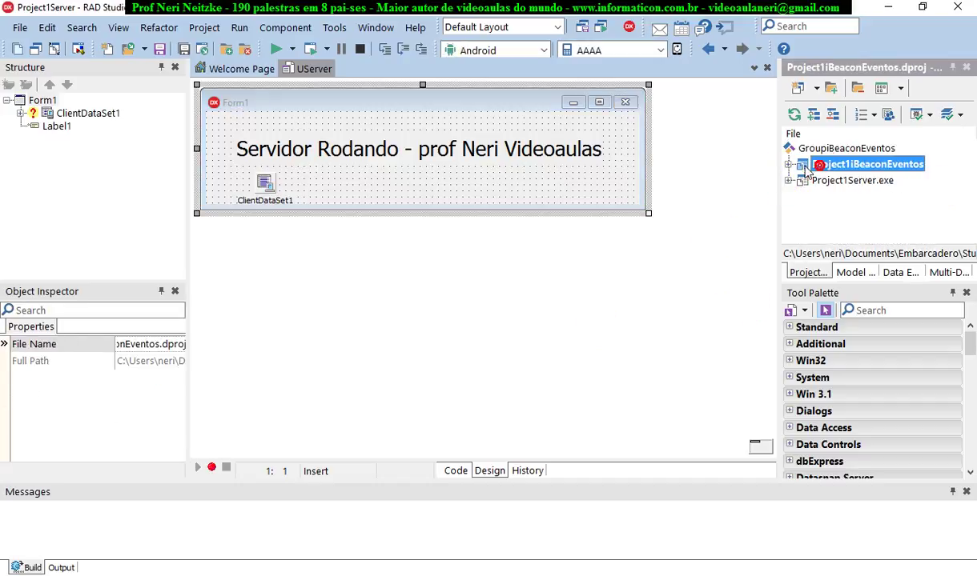
click(790, 166)
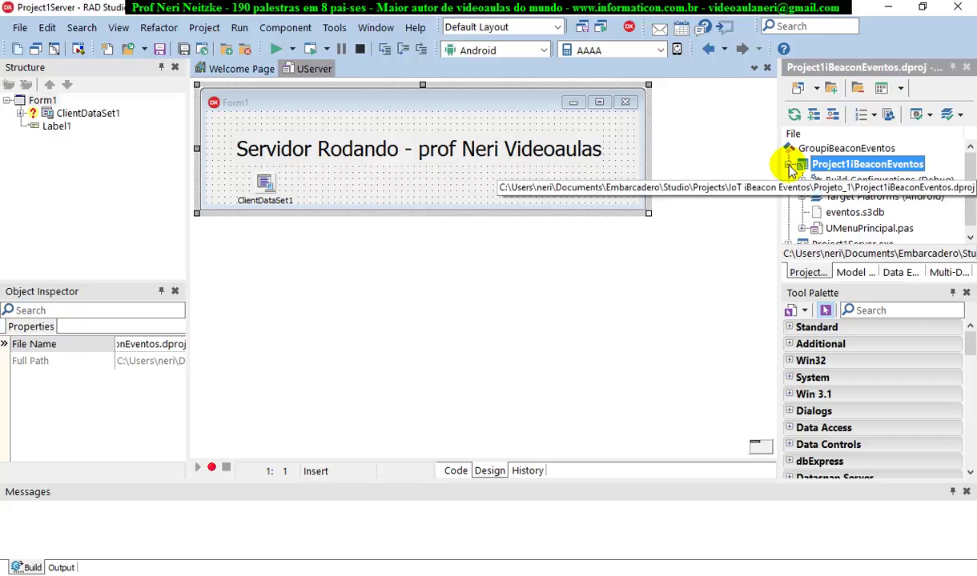
click(250, 69)
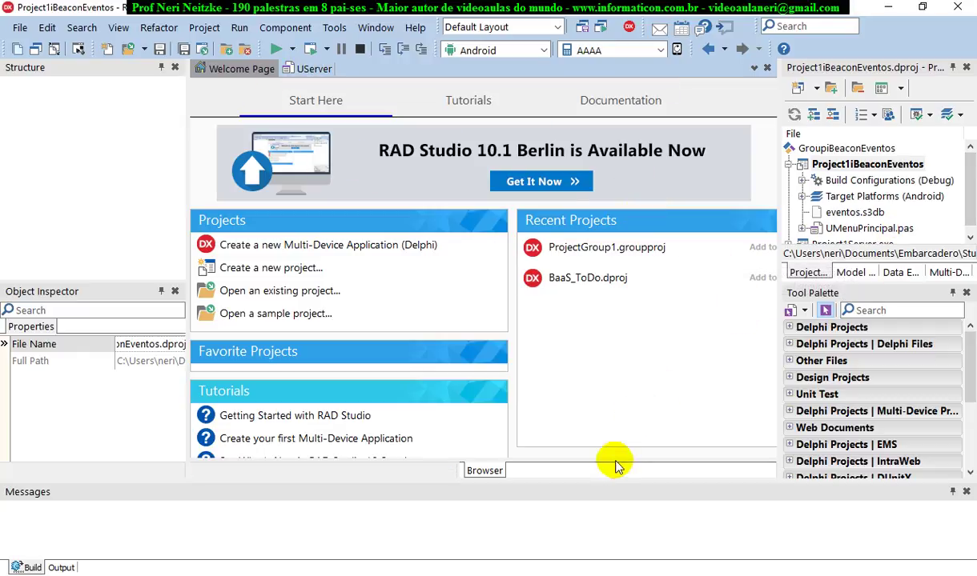
click(919, 164)
double_click(852, 222)
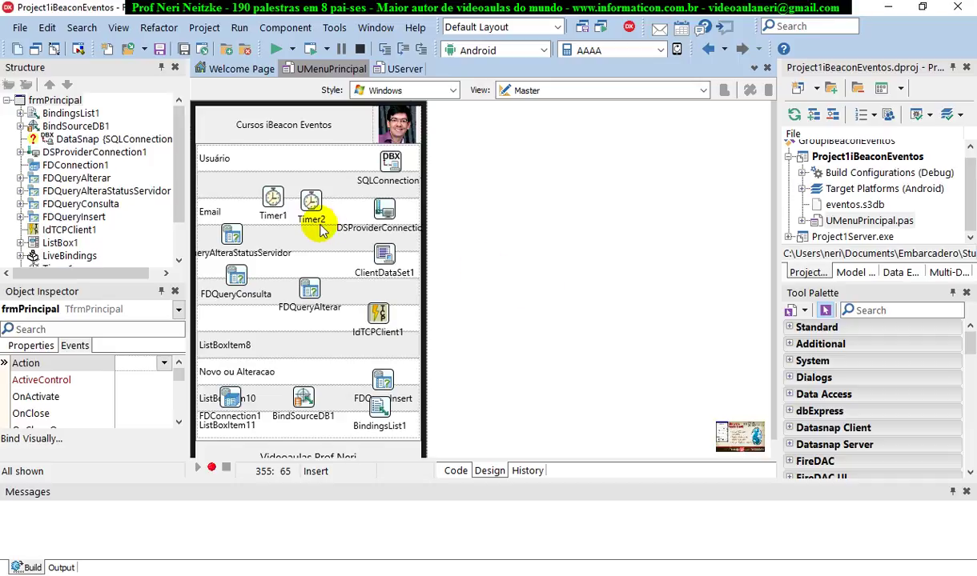
- Find the TBeacon component by searching for "beac" and place it on frmPrincipal beside ListBoxItem8, below FDQueryAlterar
click(890, 312)
text(ibeac)
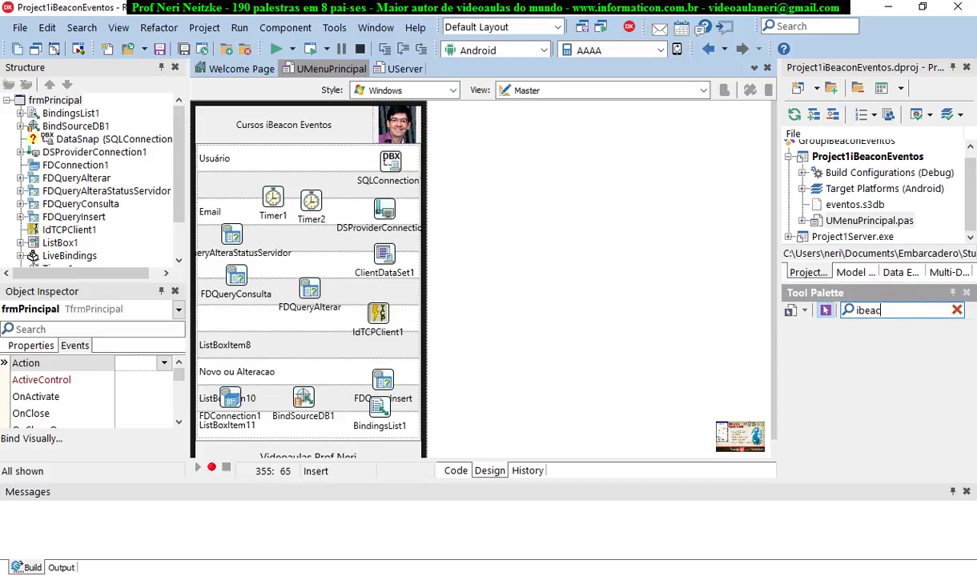
key(BackSpace)
key(BackSpace)
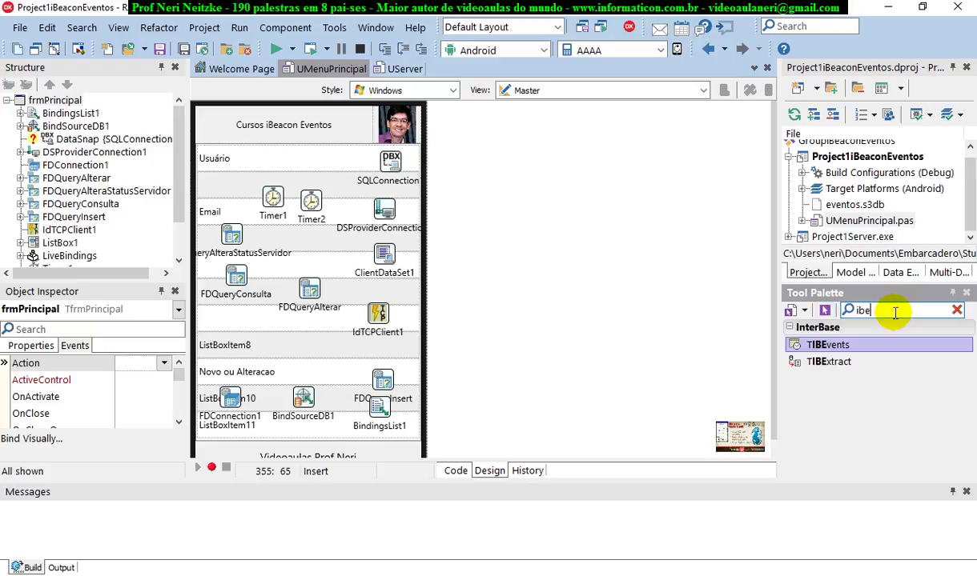
key(BackSpace)
key(BackSpace)
key(BackSpace)
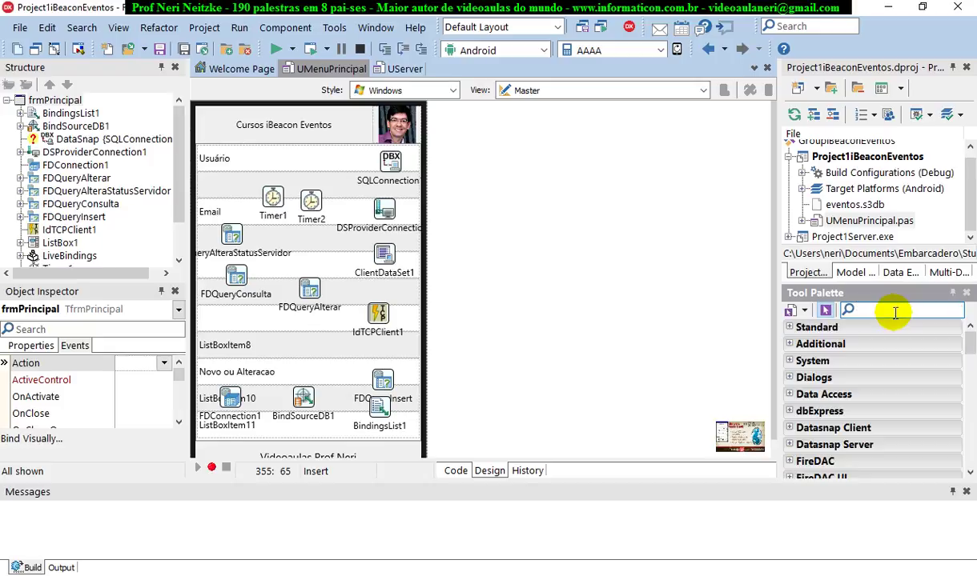
text(beac)
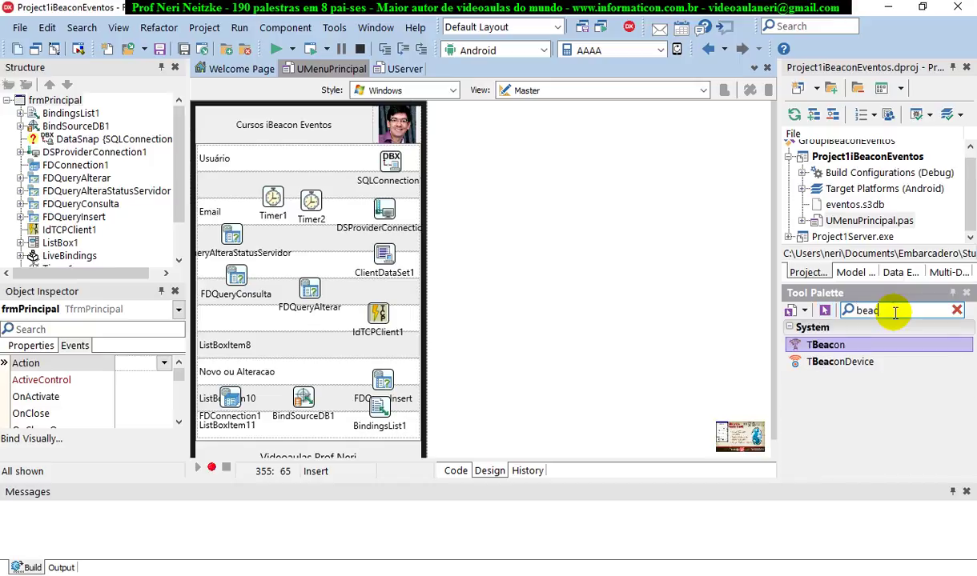
drag(854, 339, 268, 162)
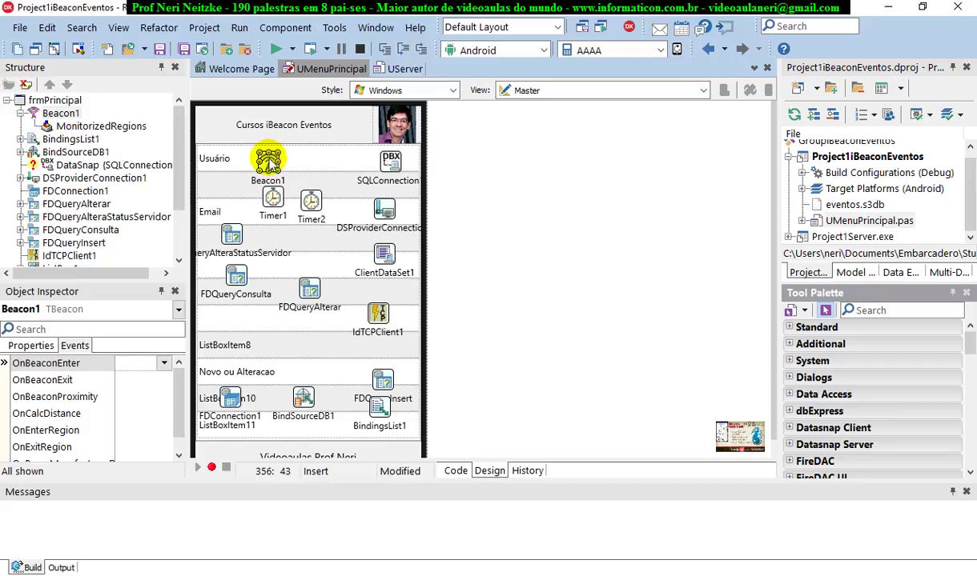
drag(282, 305, 291, 338)
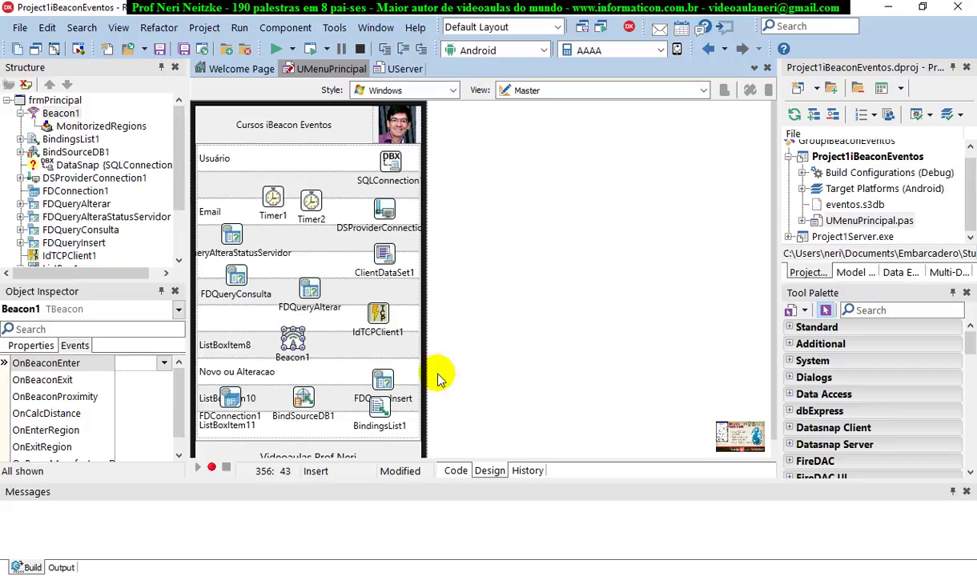
click(903, 220)
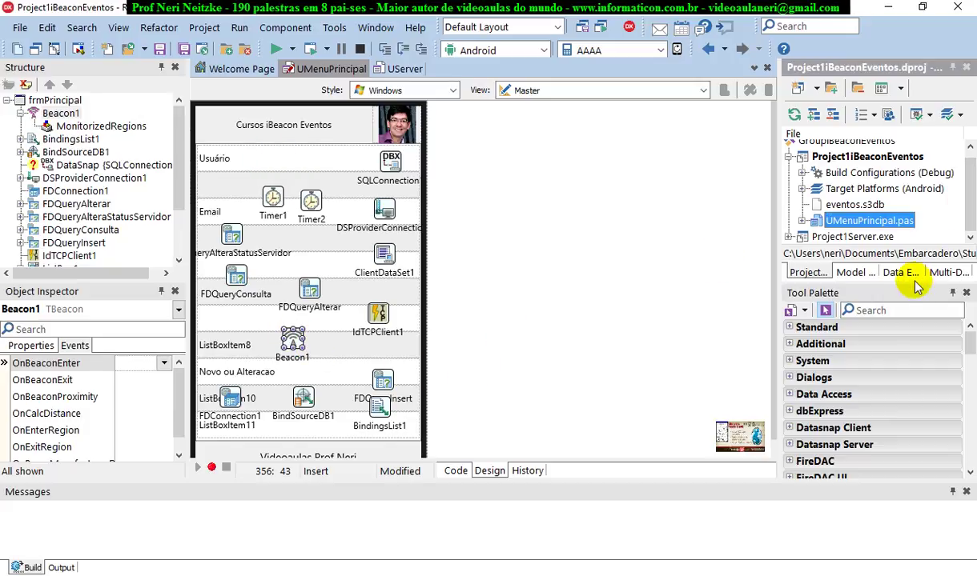
- Check whether the beacon components are available for 32-bit Windows by searching for "beac", and restore Android as the target platform
drag(914, 289, 913, 385)
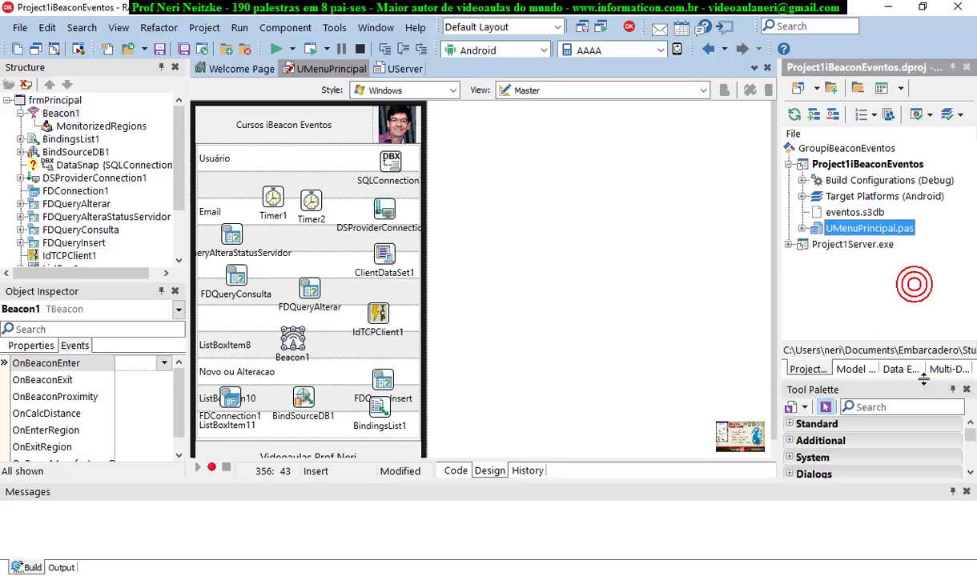
click(802, 196)
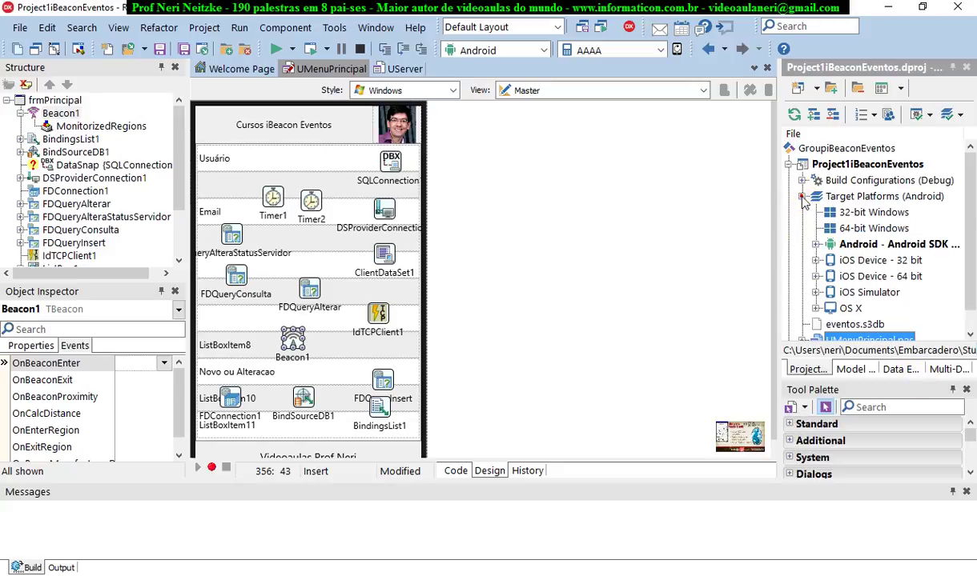
double_click(860, 215)
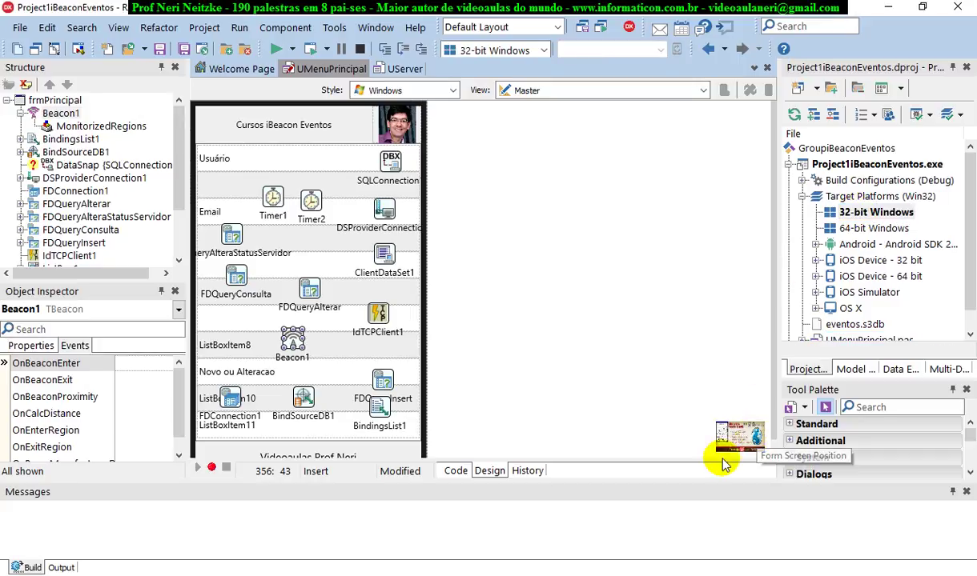
click(913, 408)
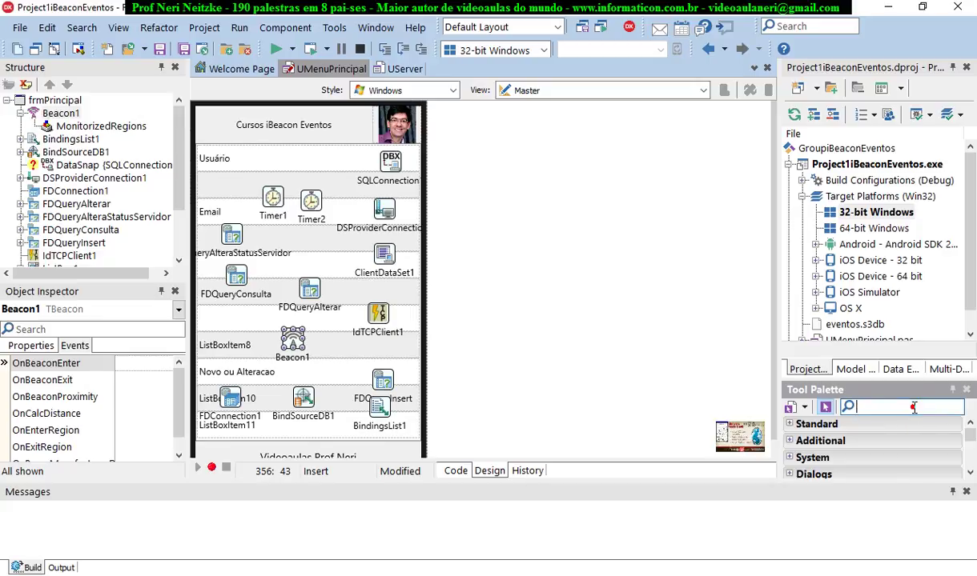
text(beac)
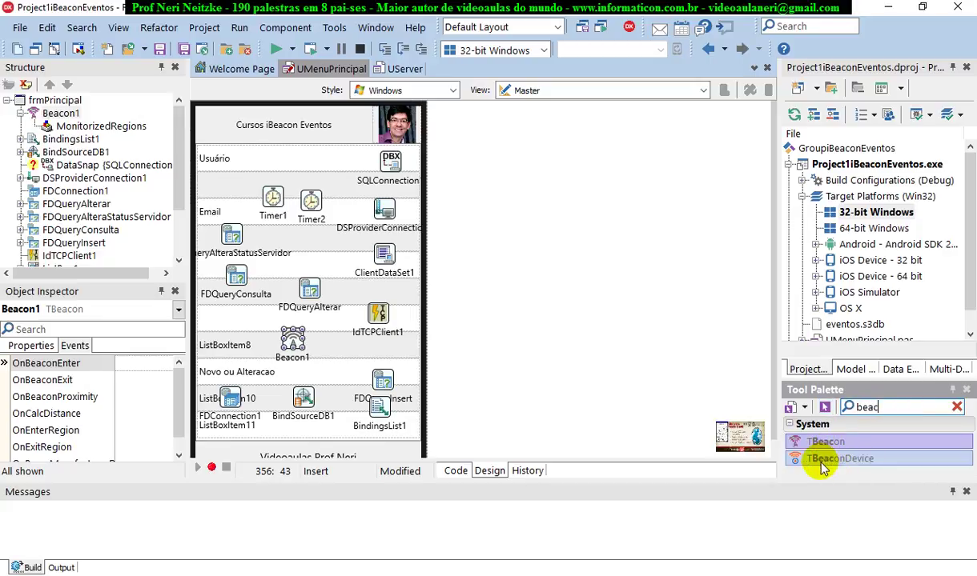
click(864, 246)
double_click(864, 247)
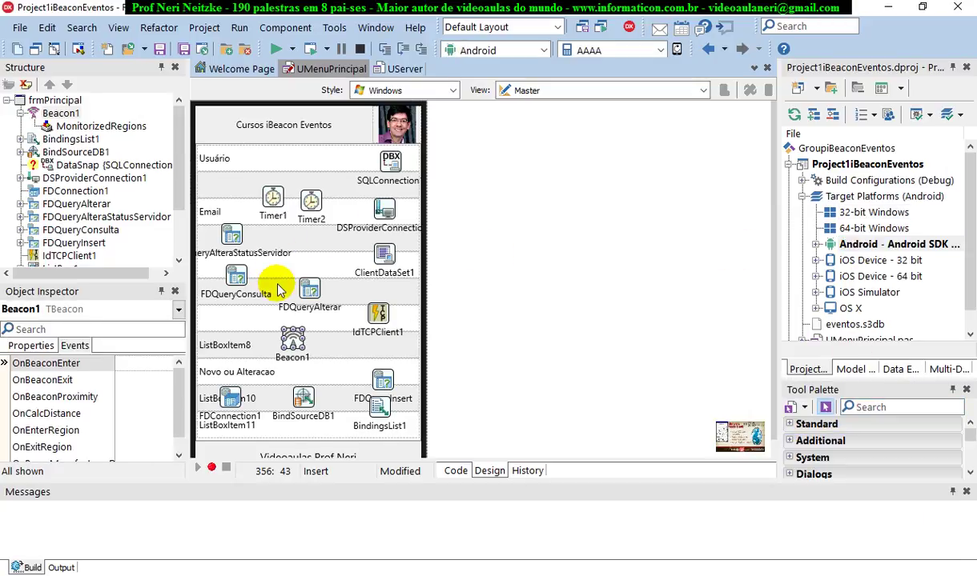
- Move the Beacon1 component up to the Usuário row of frmPrincipal, directly above Timer1
click(301, 342)
click(290, 340)
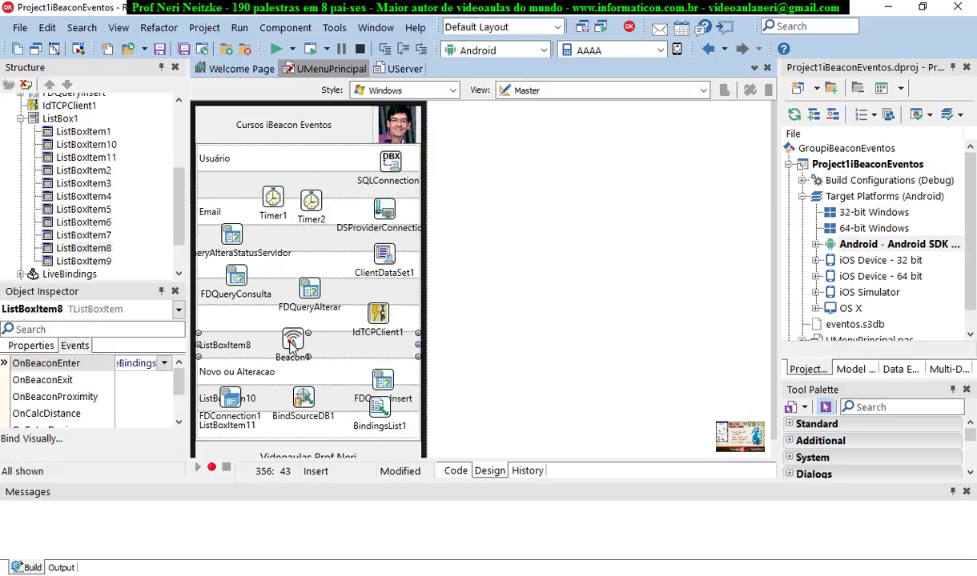
drag(290, 340, 273, 152)
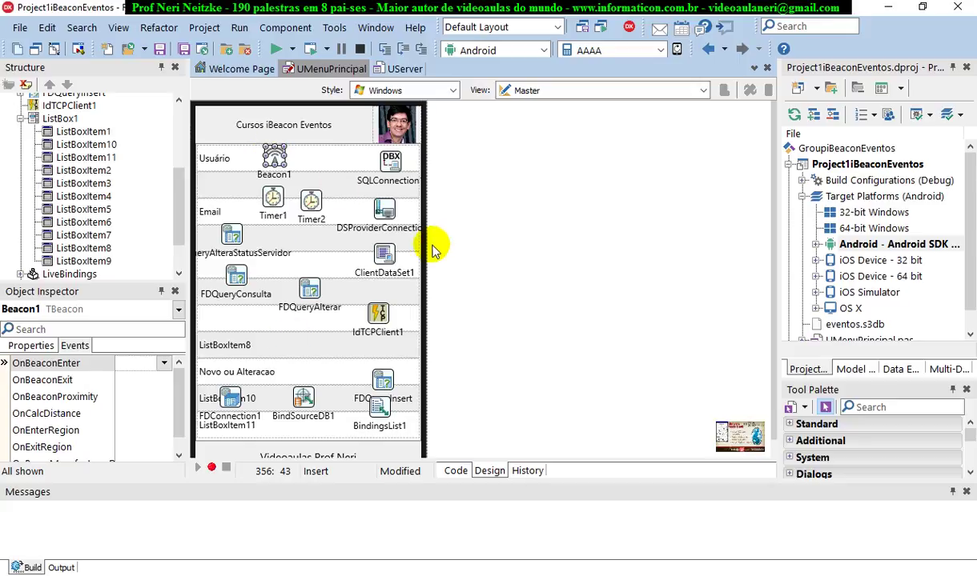
- Show the properties of Beacon1 and select its MonitorizedRegions collection in the component structure
click(30, 345)
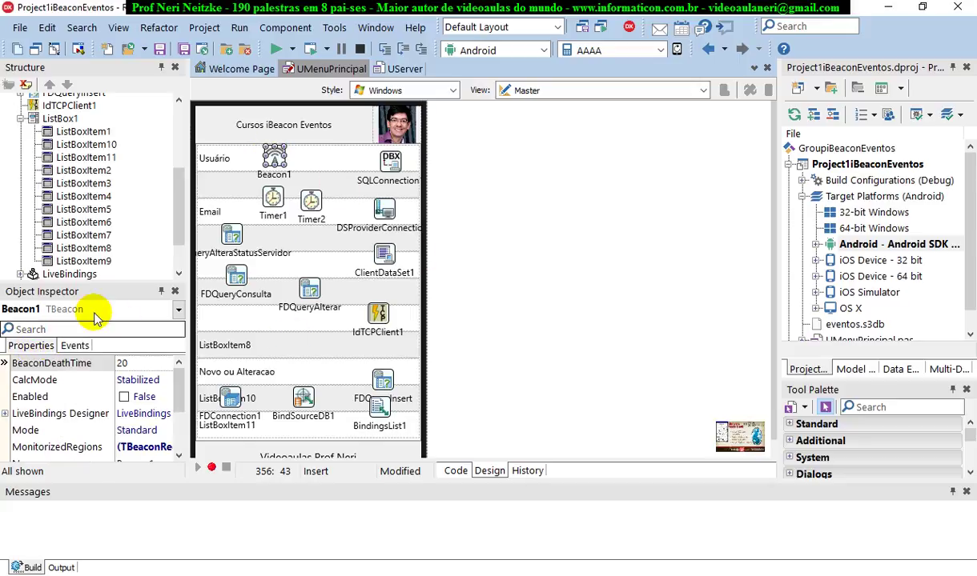
drag(179, 200, 184, 120)
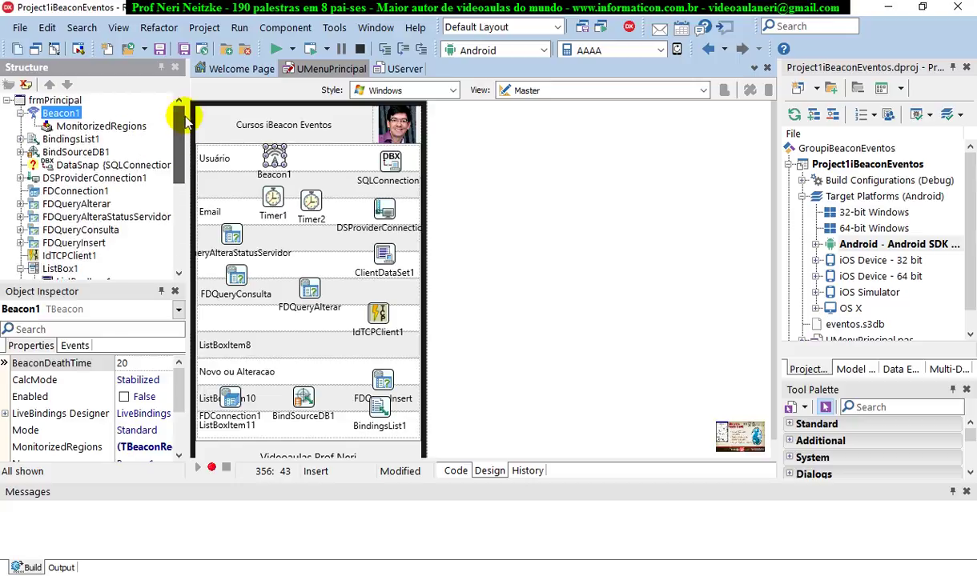
click(80, 128)
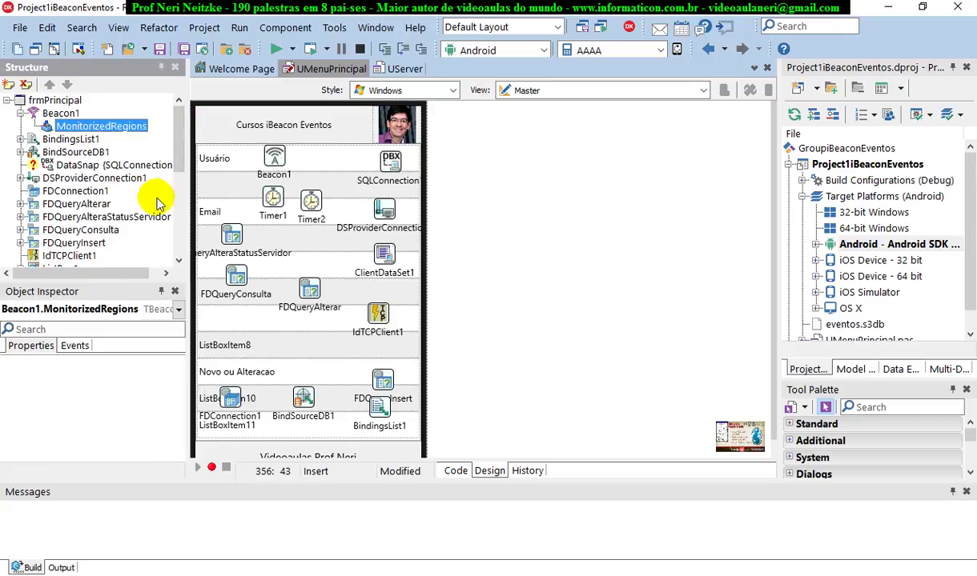